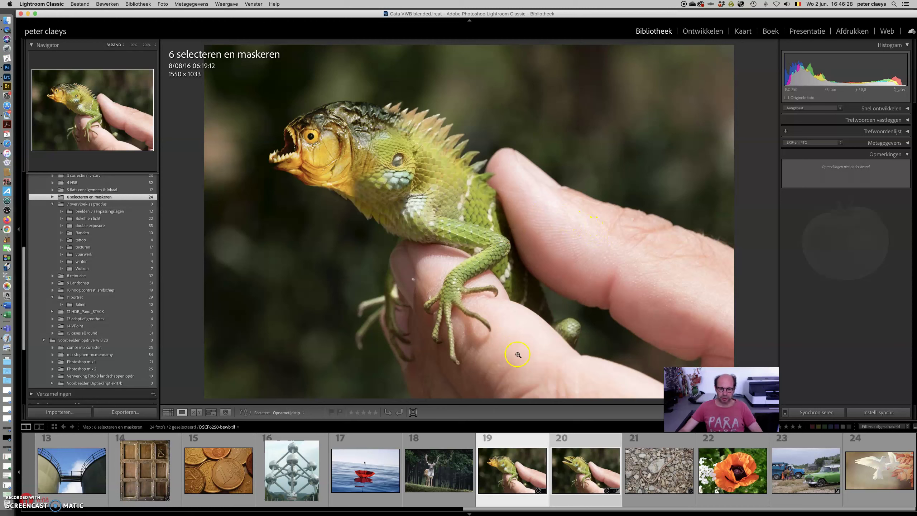
Compare the piranha-lizard blend with the original lizard photo, leaving only the original DSCF6250 selected
{"action": "left_click", "coordinate": [586, 471]}
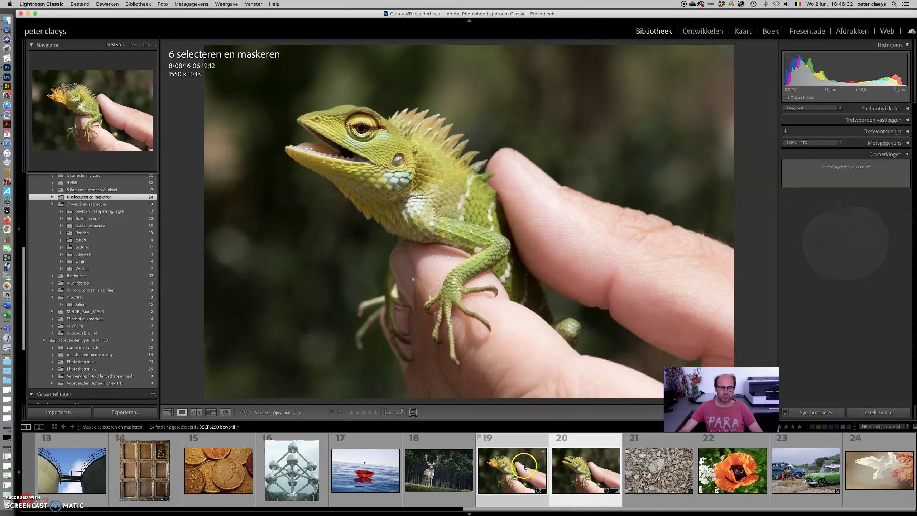
{"action": "left_click", "coordinate": [524, 466]}
{"action": "left_click", "coordinate": [585, 469]}
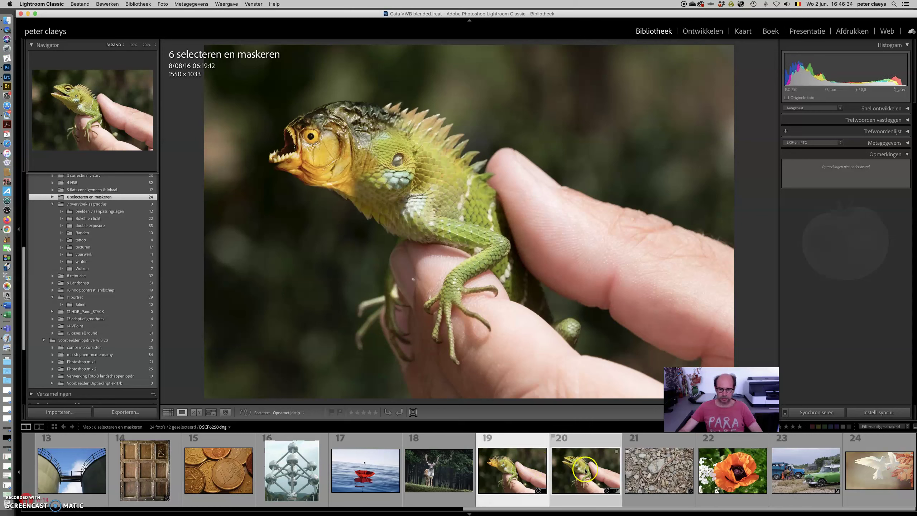
{"action": "left_click", "coordinate": [587, 443]}
{"action": "left_click", "coordinate": [588, 443]}
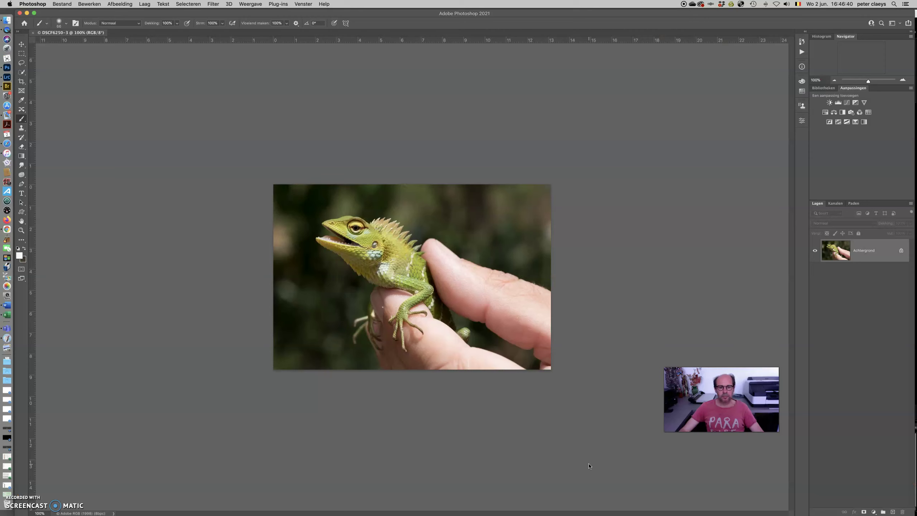
Back in Lightroom, open the '15 cases all round' folder and scroll the filmstrip to the piranha photo
{"action": "left_click", "coordinate": [8, 79]}
{"action": "scroll", "coordinate": [82, 293], "scroll_direction": "down", "scroll_amount": 5}
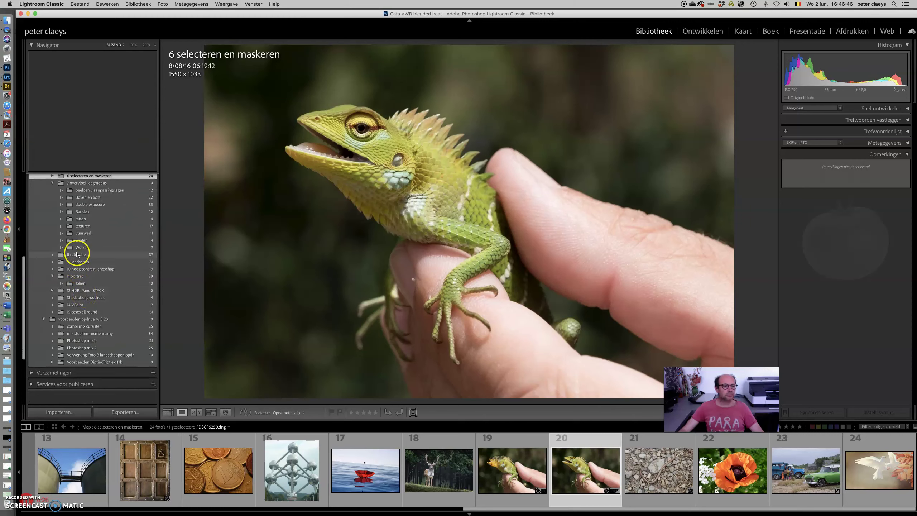
{"action": "left_click", "coordinate": [83, 312]}
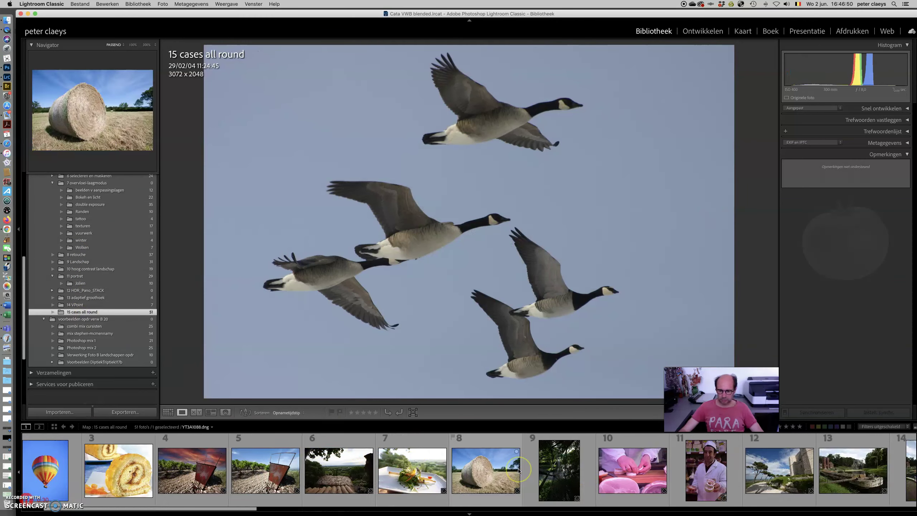
{"action": "scroll", "coordinate": [518, 470], "scroll_direction": "down", "scroll_amount": 10}
{"action": "scroll", "coordinate": [519, 471], "scroll_direction": "down", "scroll_amount": 8}
{"action": "scroll", "coordinate": [519, 470], "scroll_direction": "down", "scroll_amount": 7}
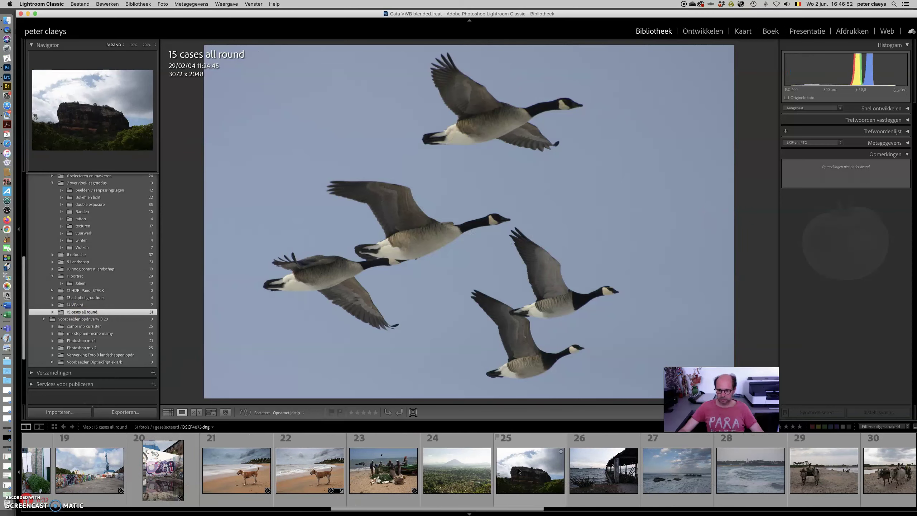
{"action": "scroll", "coordinate": [518, 469], "scroll_direction": "down", "scroll_amount": 10}
{"action": "scroll", "coordinate": [518, 469], "scroll_direction": "down", "scroll_amount": 3}
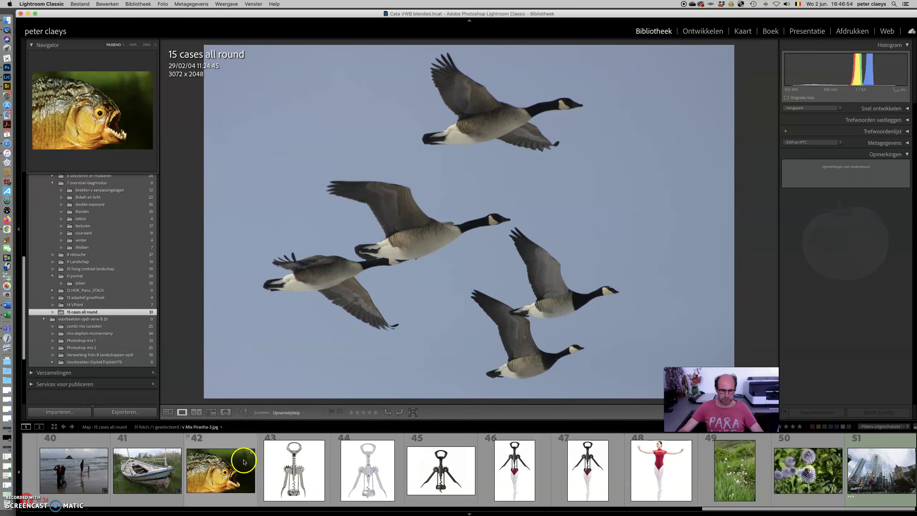
Send the original piranha photo to Photoshop with Edit Original
{"action": "left_click", "coordinate": [236, 466]}
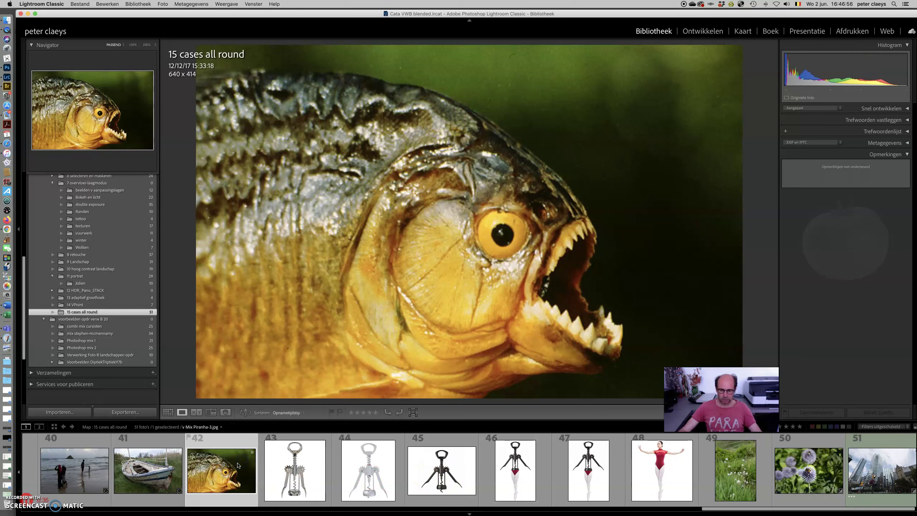
{"action": "key", "text": "super+e"}
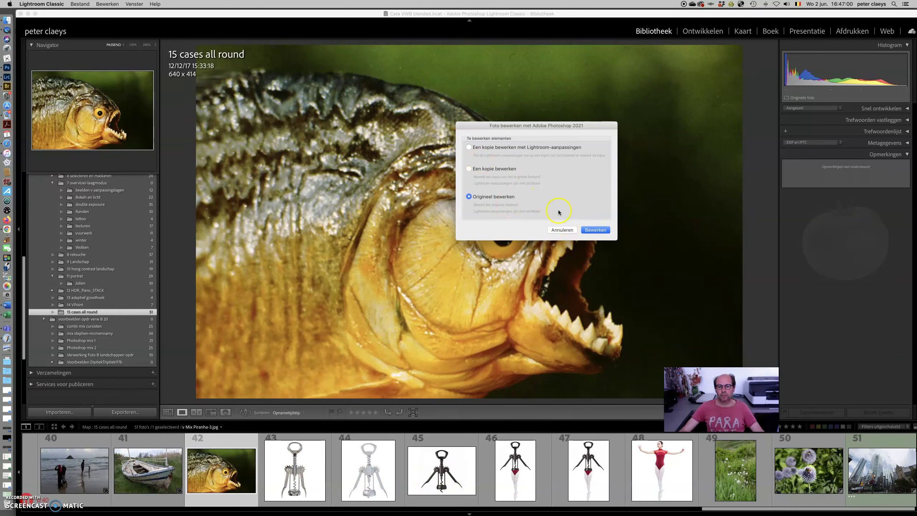
{"action": "left_click", "coordinate": [597, 229]}
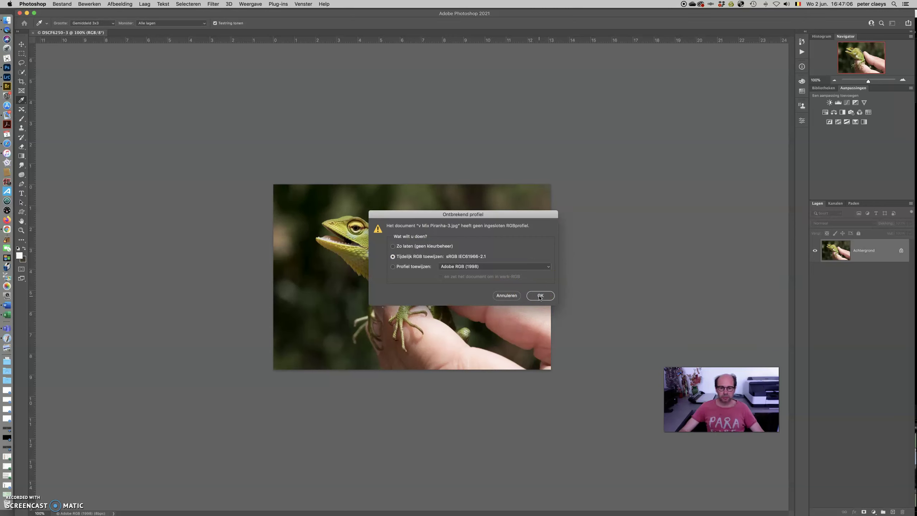
Open the piranha with the temporary sRGB IEC61966-2.1 profile and switch to the Move tool
{"action": "left_click", "coordinate": [539, 296]}
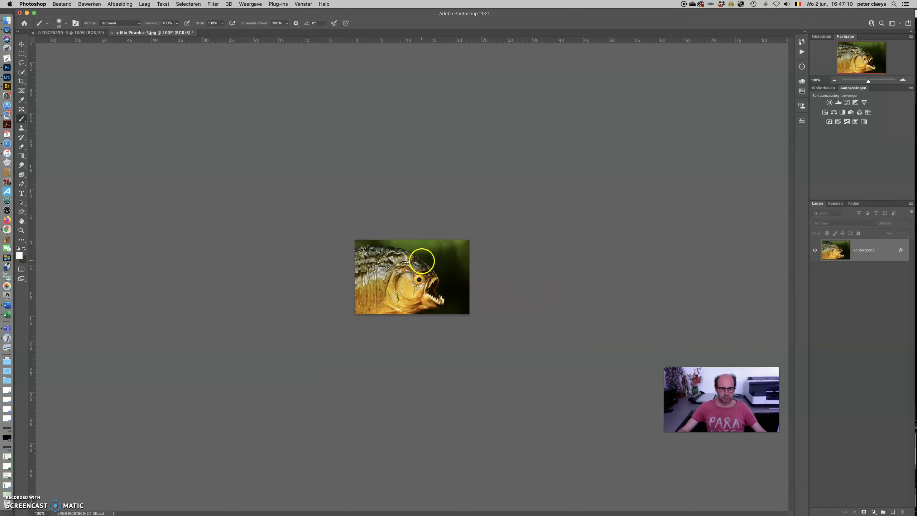
{"action": "key", "text": "v"}
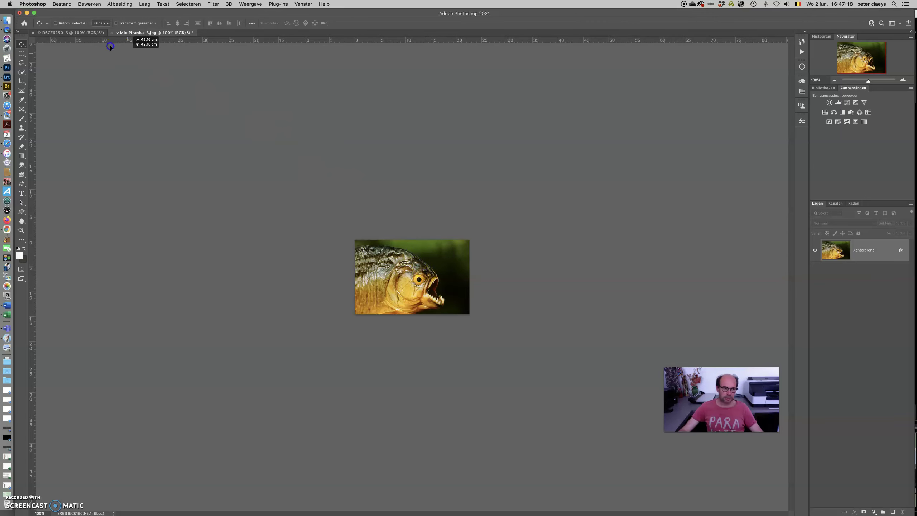
Paste the piranha into the DSCF6250-3 lizard document as Laag 1, converting its colours to Adobe RGB
{"action": "left_click", "coordinate": [81, 32]}
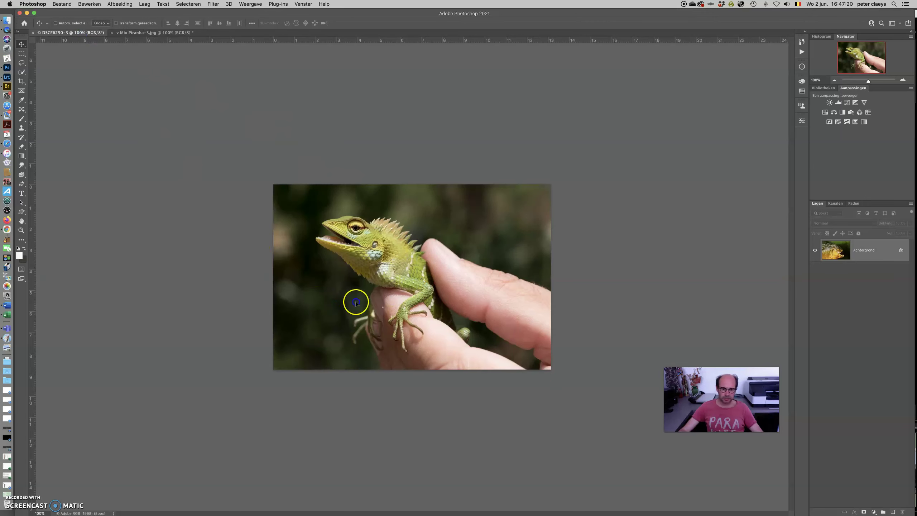
{"action": "key", "text": "super+v"}
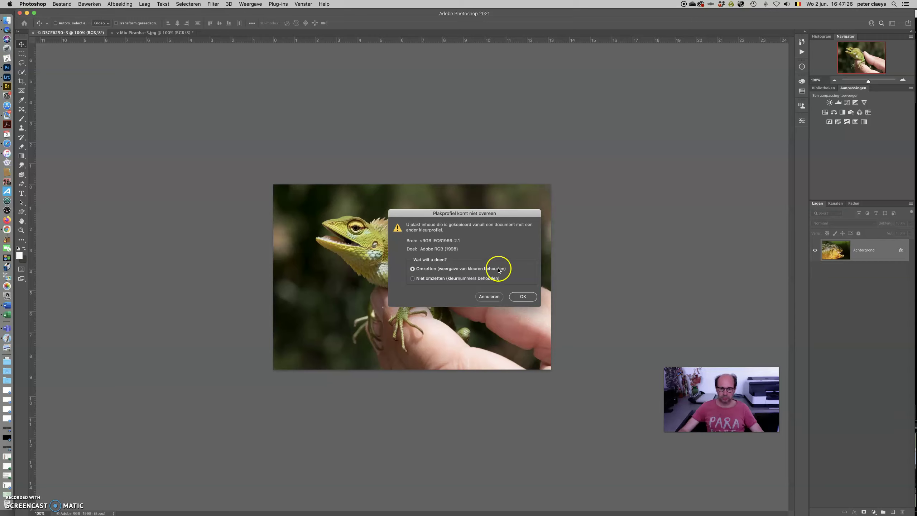
{"action": "left_click", "coordinate": [522, 297]}
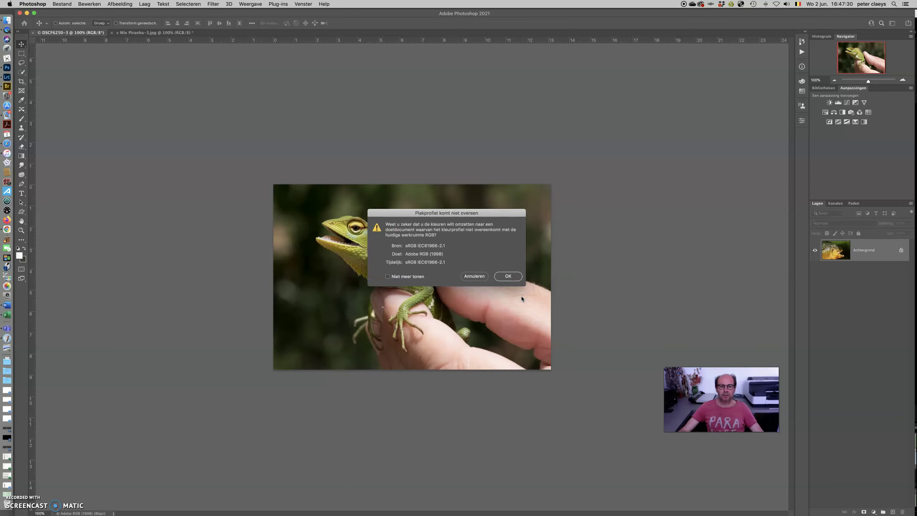
{"action": "left_click", "coordinate": [508, 276]}
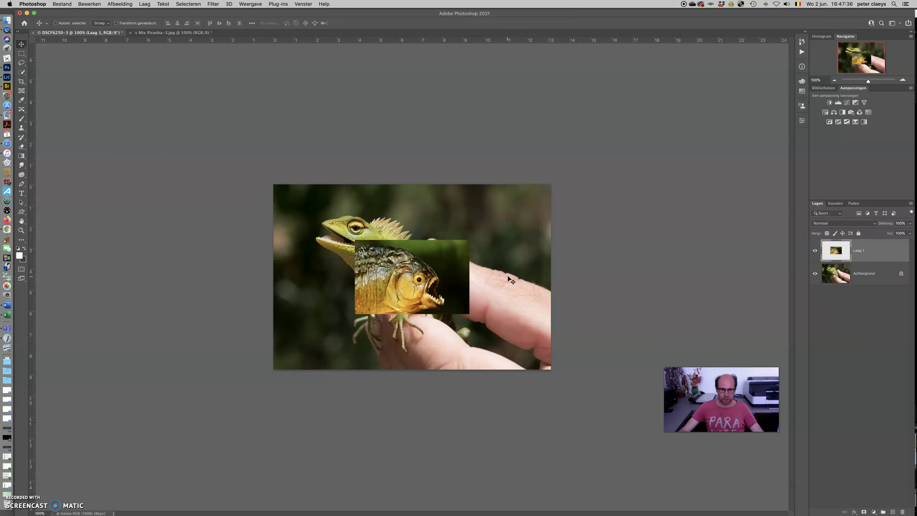
{"action": "key", "text": "super+0"}
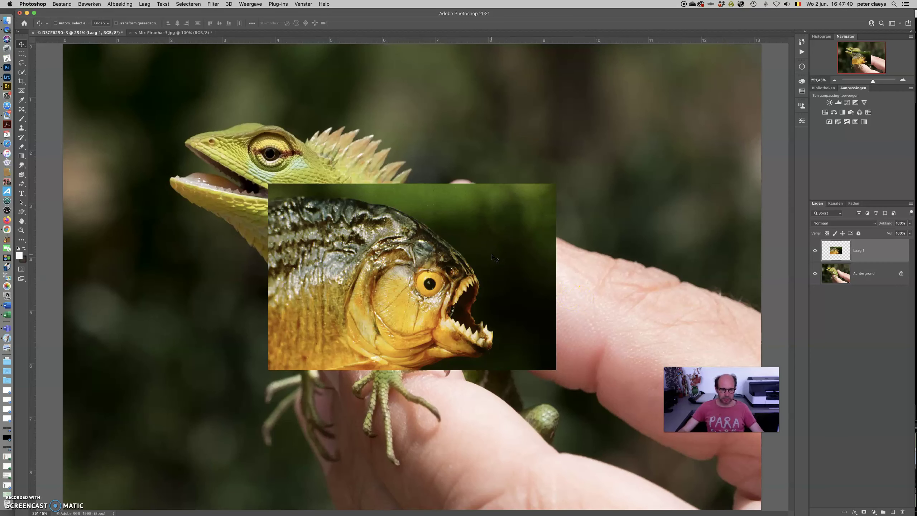
Select the piranha layer and flip it horizontally with Free Transform so it faces left
{"action": "left_click", "coordinate": [466, 258]}
{"action": "left_click", "coordinate": [836, 250]}
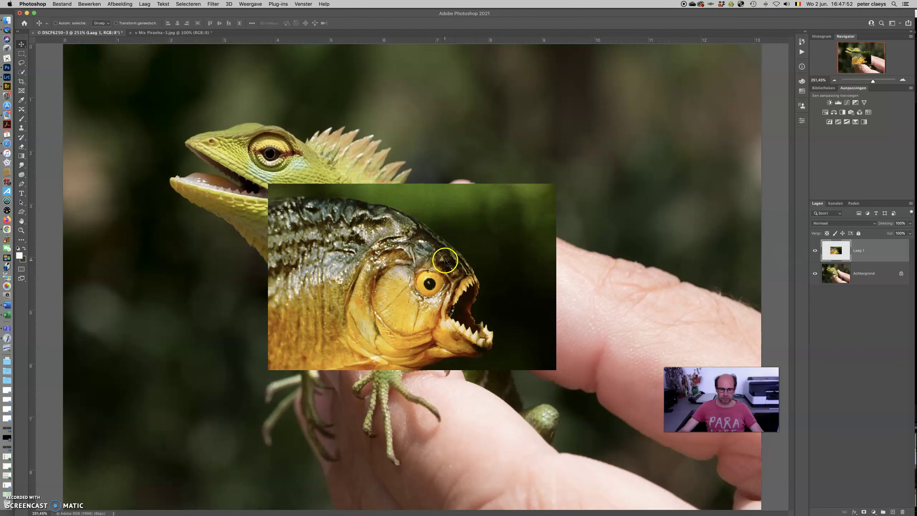
{"action": "key", "text": "ctrl+t"}
{"action": "left_click", "coordinate": [399, 242]}
{"action": "right_click", "coordinate": [398, 242]}
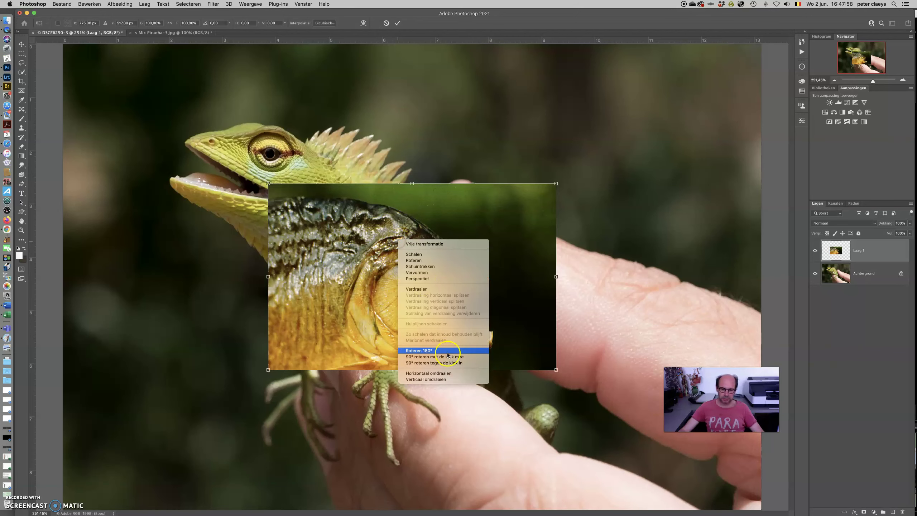
{"action": "left_click", "coordinate": [445, 373]}
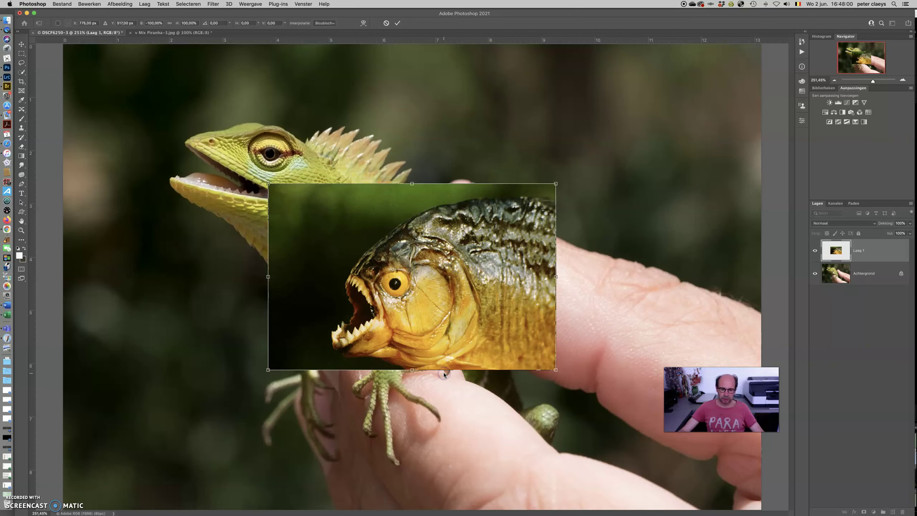
Move the piranha over the lizard's head and rotate it to match the body's tilt
{"action": "left_click_drag", "start_coordinate": [449, 278], "coordinate": [320, 200]}
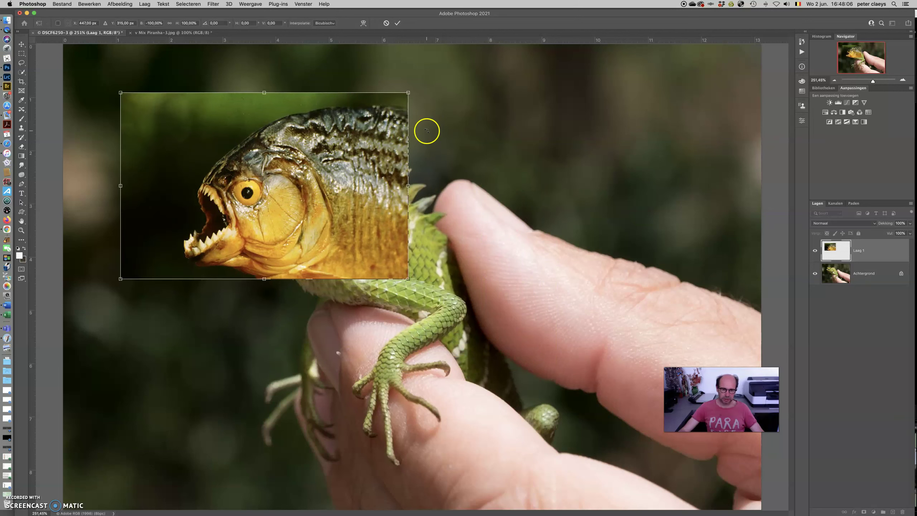
{"action": "left_click_drag", "start_coordinate": [421, 87], "coordinate": [425, 144]}
{"action": "left_click_drag", "start_coordinate": [325, 175], "coordinate": [322, 176]}
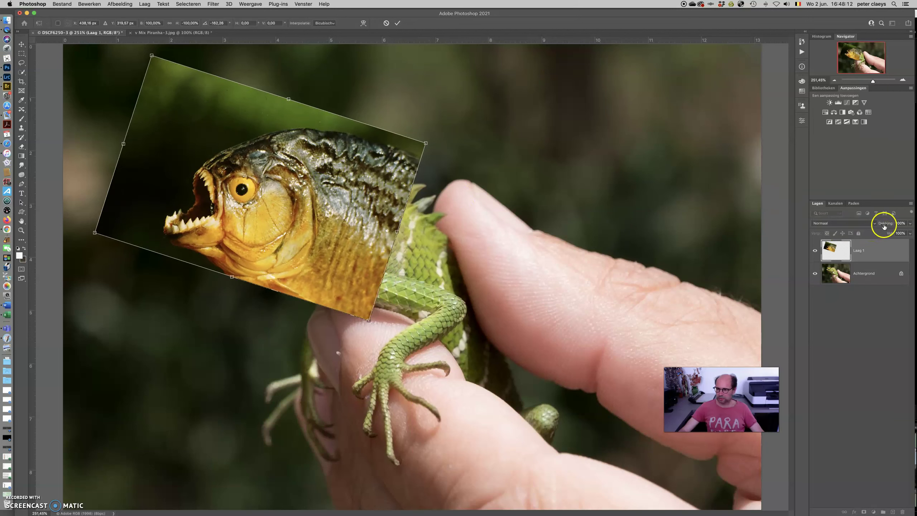
Lower the piranha layer's opacity, then roughly scale it down and position it over the lizard's head
{"action": "left_click_drag", "start_coordinate": [883, 226], "coordinate": [873, 224]}
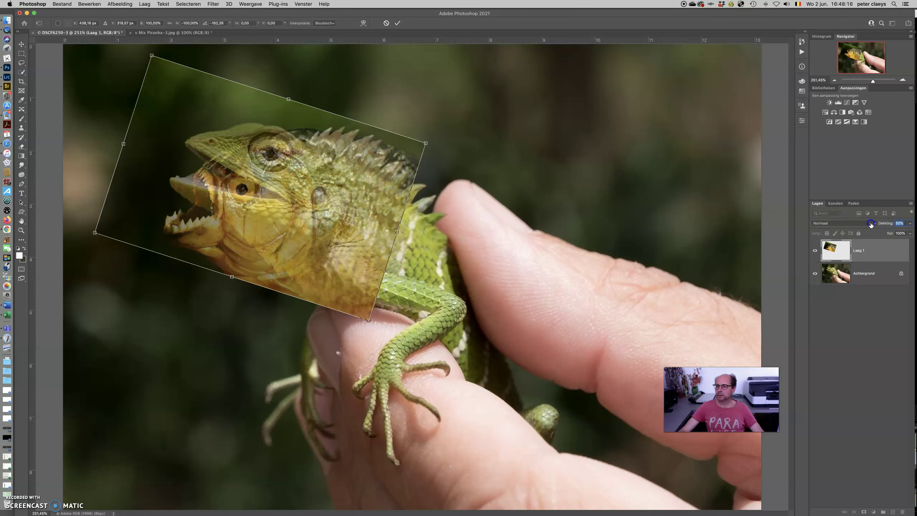
{"action": "mouse_move", "coordinate": [282, 184]}
{"action": "left_mouse_down"}
{"action": "mouse_move", "coordinate": [342, 206]}
{"action": "mouse_move", "coordinate": [285, 160]}
{"action": "mouse_move", "coordinate": [220, 157]}
{"action": "left_mouse_up"}
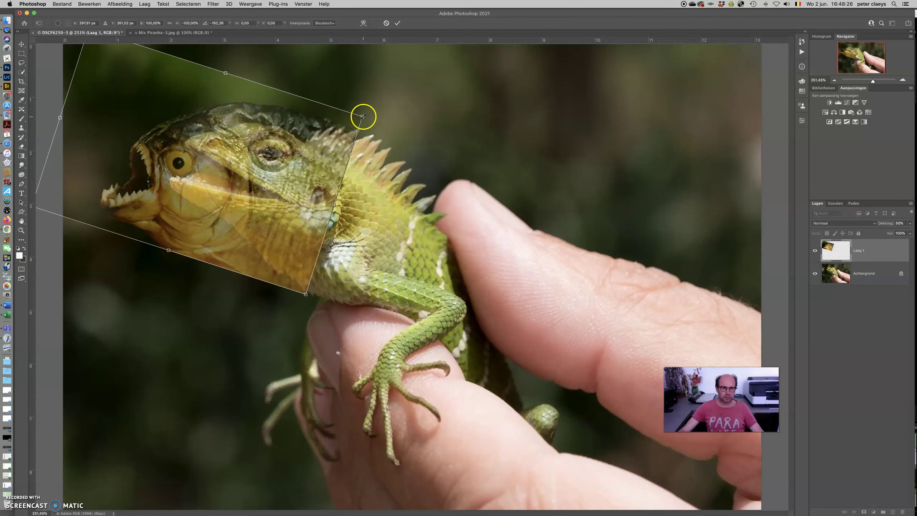
{"action": "left_click_drag", "start_coordinate": [363, 116], "coordinate": [318, 128]}
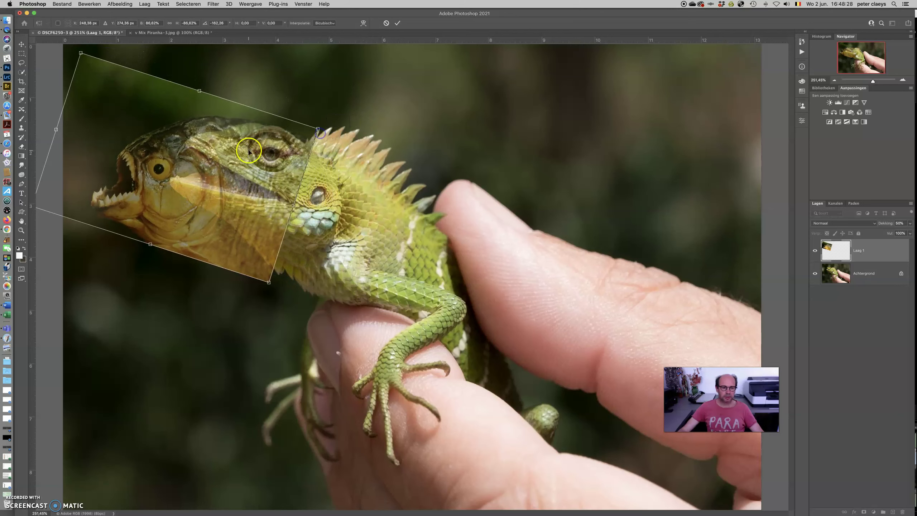
{"action": "left_click_drag", "start_coordinate": [200, 169], "coordinate": [222, 161]}
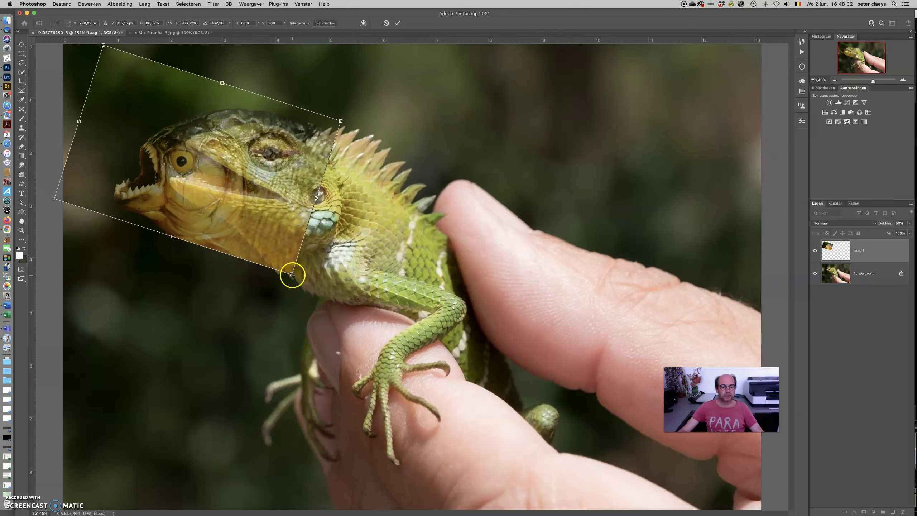
{"action": "left_click_drag", "start_coordinate": [292, 274], "coordinate": [277, 256]}
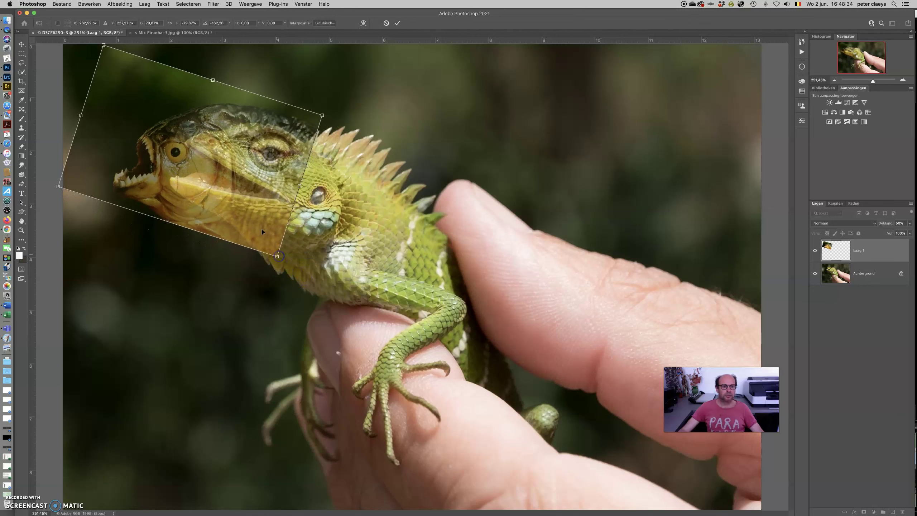
{"action": "left_click_drag", "start_coordinate": [209, 162], "coordinate": [221, 172]}
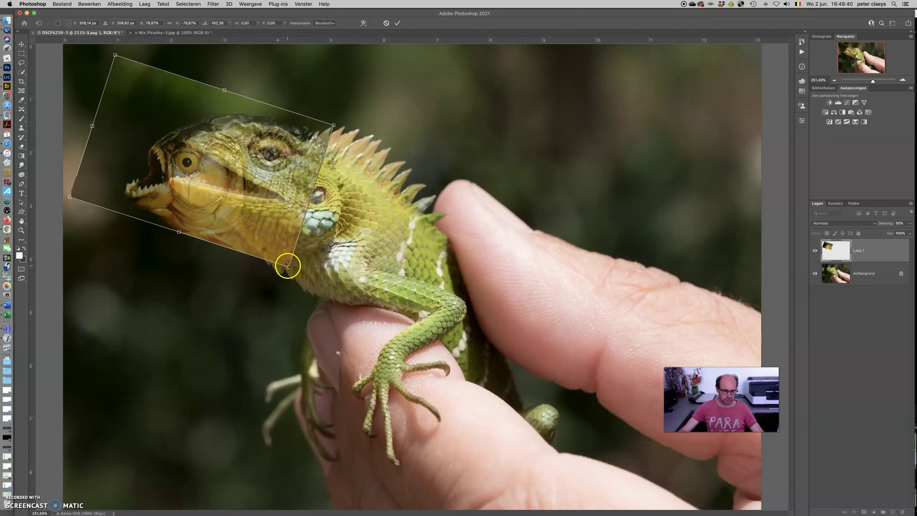
Fine-tune the piranha head's size and position over the lizard, then commit the transform
{"action": "left_click_drag", "start_coordinate": [287, 266], "coordinate": [274, 250]}
{"action": "left_click_drag", "start_coordinate": [231, 178], "coordinate": [234, 187]}
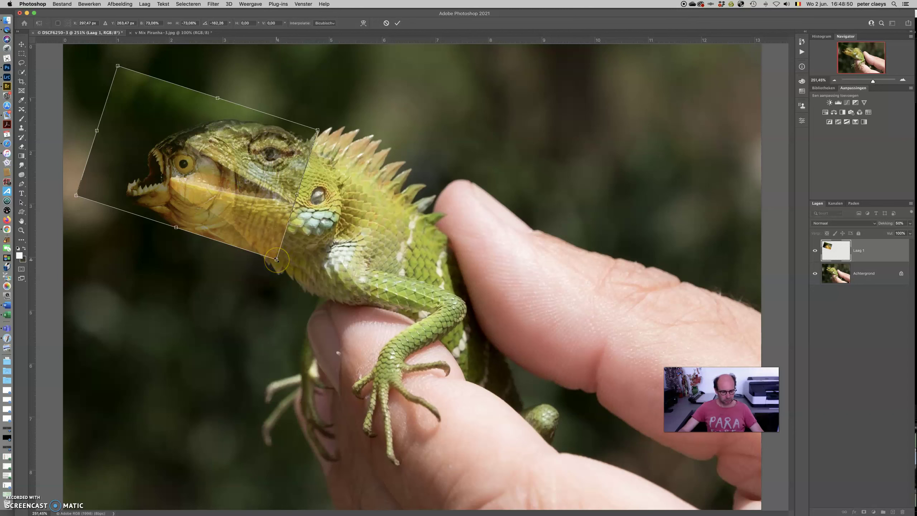
{"action": "left_click_drag", "start_coordinate": [277, 259], "coordinate": [272, 251]}
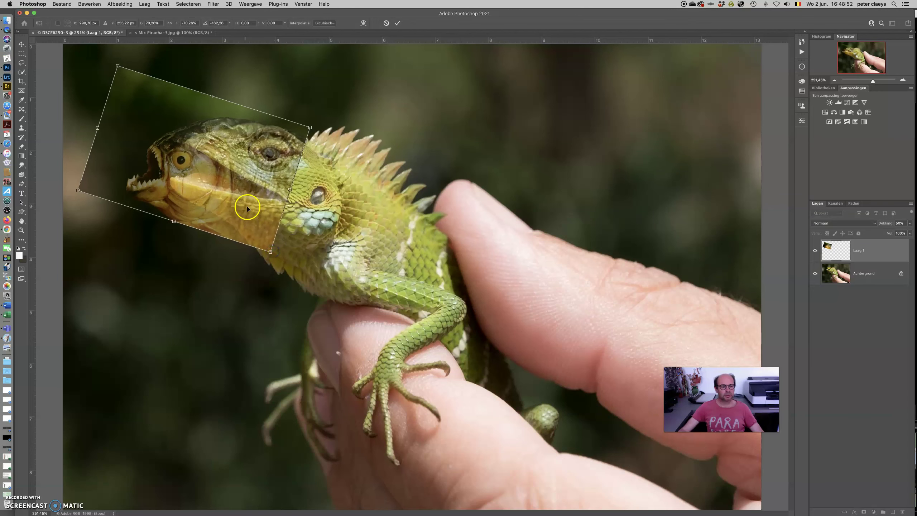
{"action": "left_click_drag", "start_coordinate": [241, 198], "coordinate": [246, 199]}
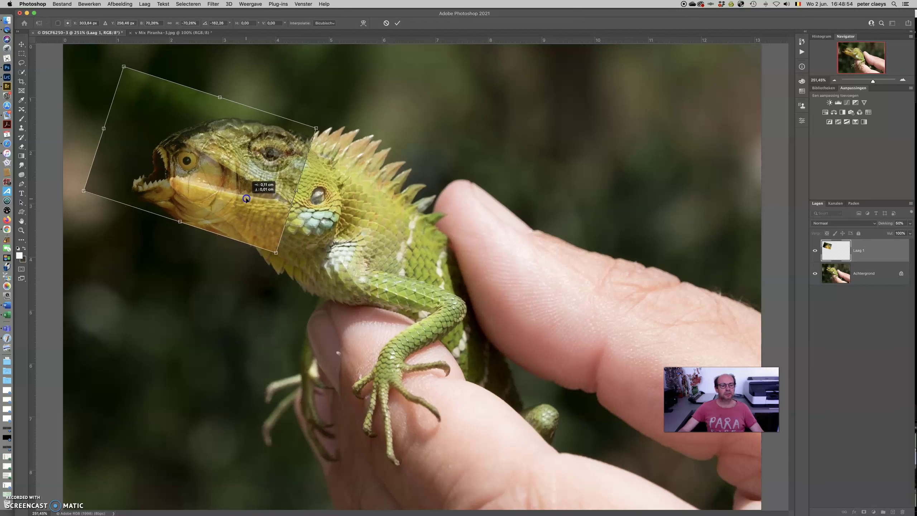
{"action": "left_click_drag", "start_coordinate": [247, 199], "coordinate": [248, 202]}
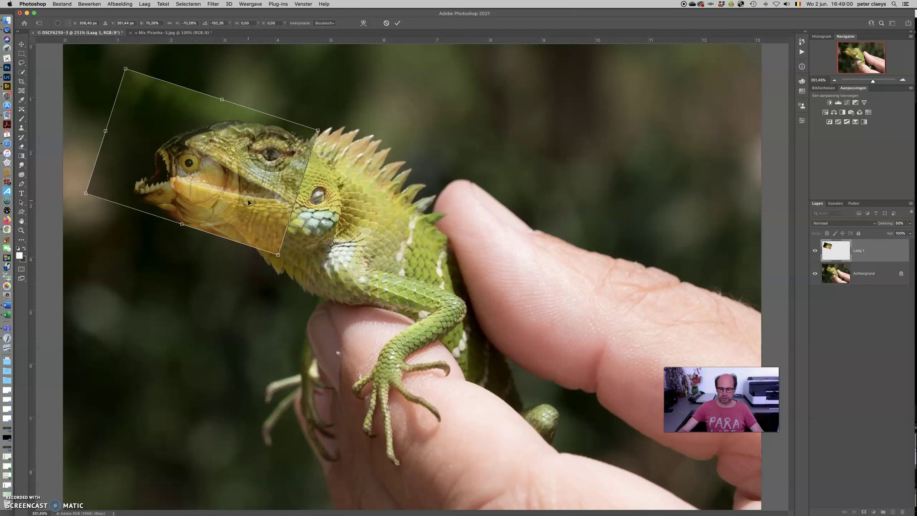
{"action": "key", "text": "Return"}
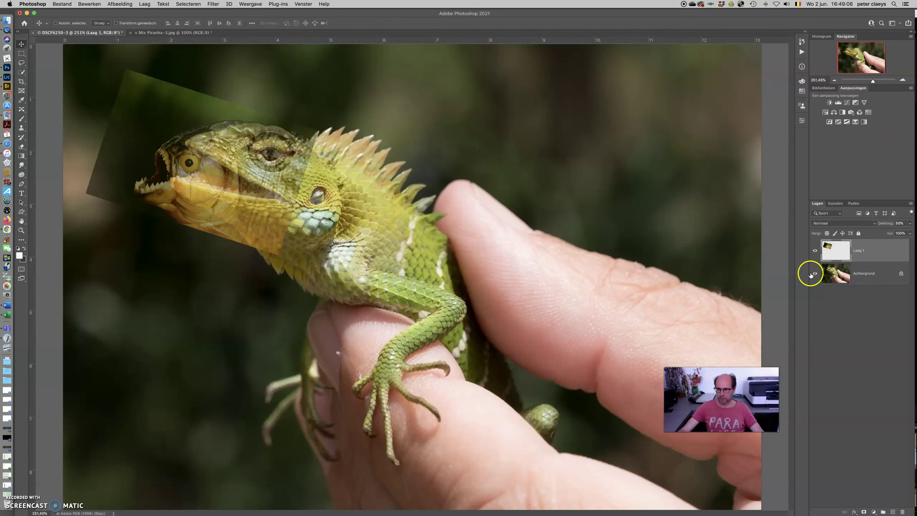
Set Laag 1 back to 100% opacity and hide the Achtergrond lizard layer
{"action": "left_click", "coordinate": [835, 250]}
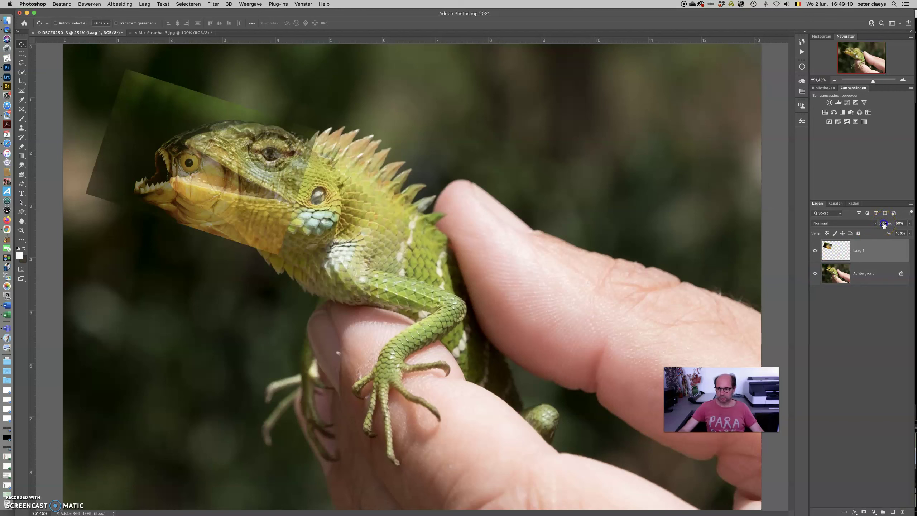
{"action": "left_click_drag", "start_coordinate": [883, 224], "coordinate": [914, 224]}
{"action": "left_click", "coordinate": [833, 248]}
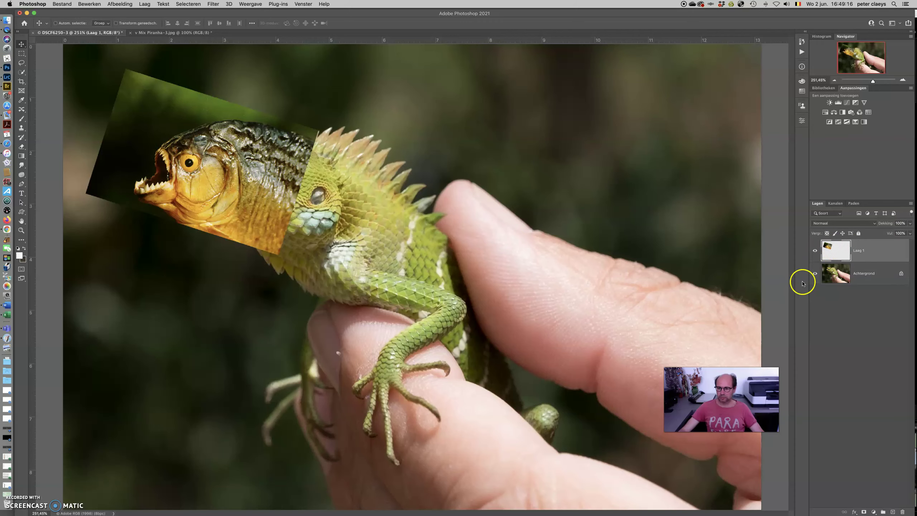
{"action": "left_click", "coordinate": [815, 274]}
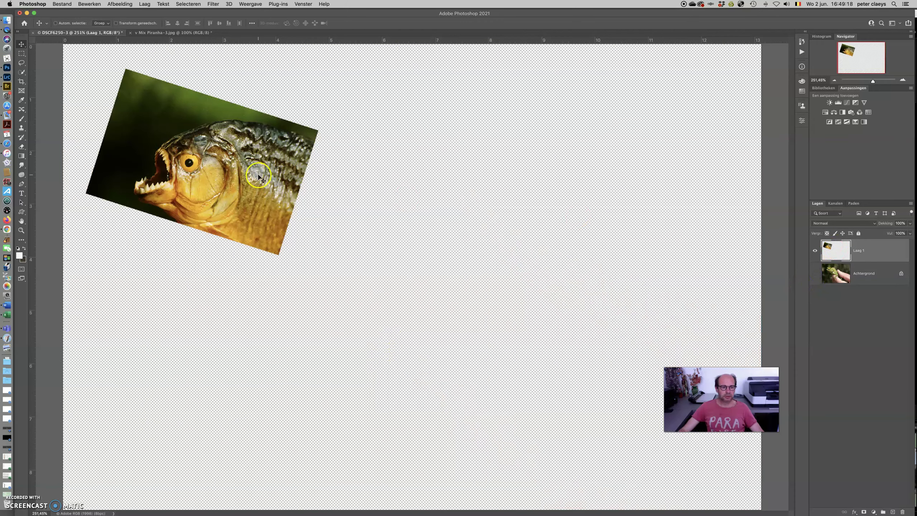
Select the piranha with Selecteren > Onderwerp, then show the Achtergrond lizard layer again
{"action": "left_click", "coordinate": [188, 4]}
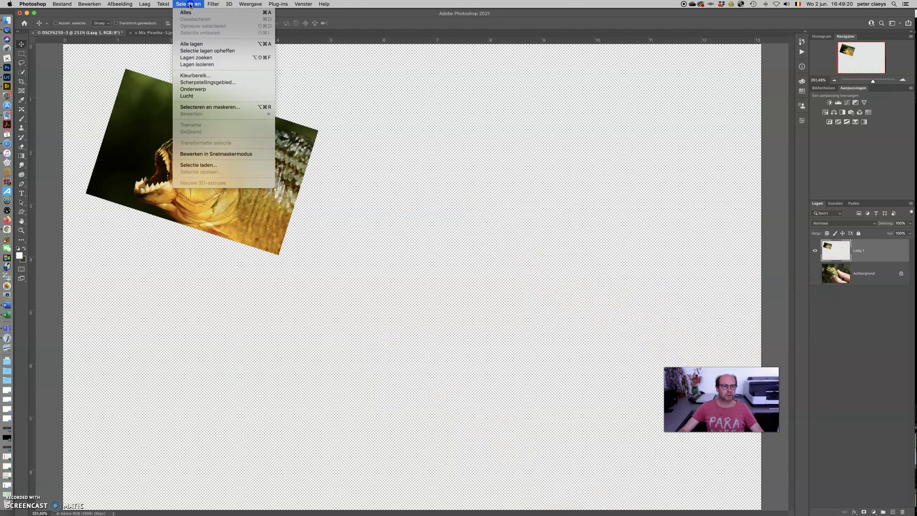
{"action": "left_click", "coordinate": [191, 59]}
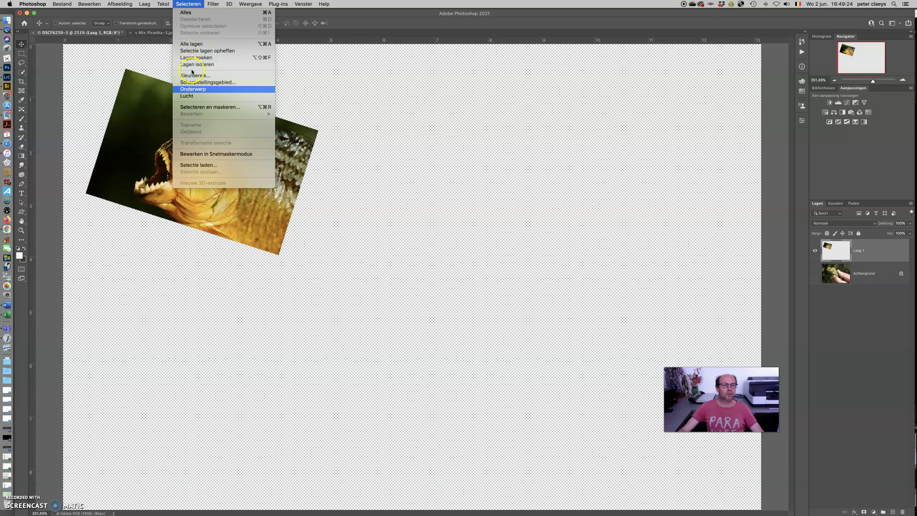
{"action": "left_click", "coordinate": [193, 89]}
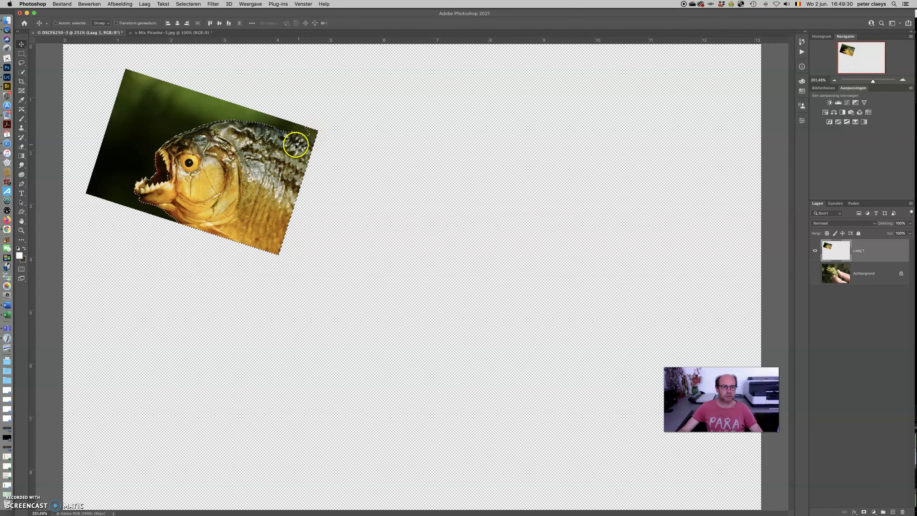
{"action": "left_click", "coordinate": [814, 273]}
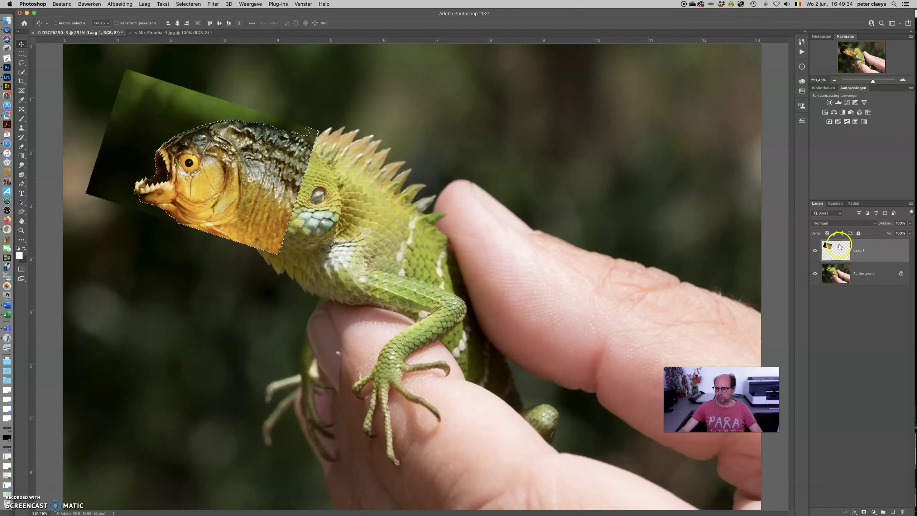
Add a layer mask from the piranha selection and paint the piranha back in at the spine seam with a soft 50 px brush
{"action": "left_click", "coordinate": [862, 511]}
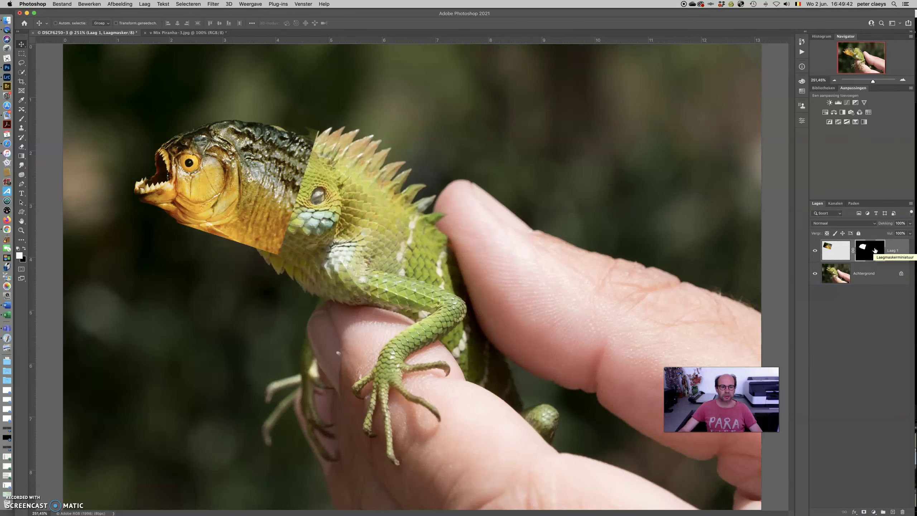
{"action": "mouse_move", "coordinate": [297, 202]}
{"action": "left_mouse_down"}
{"action": "mouse_move", "coordinate": [312, 226]}
{"action": "mouse_move", "coordinate": [351, 217]}
{"action": "left_mouse_up"}
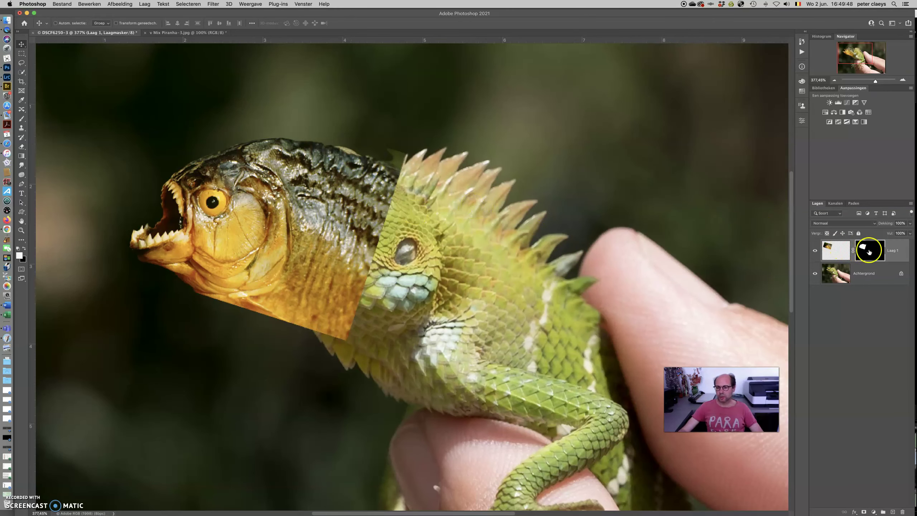
{"action": "key", "text": "b"}
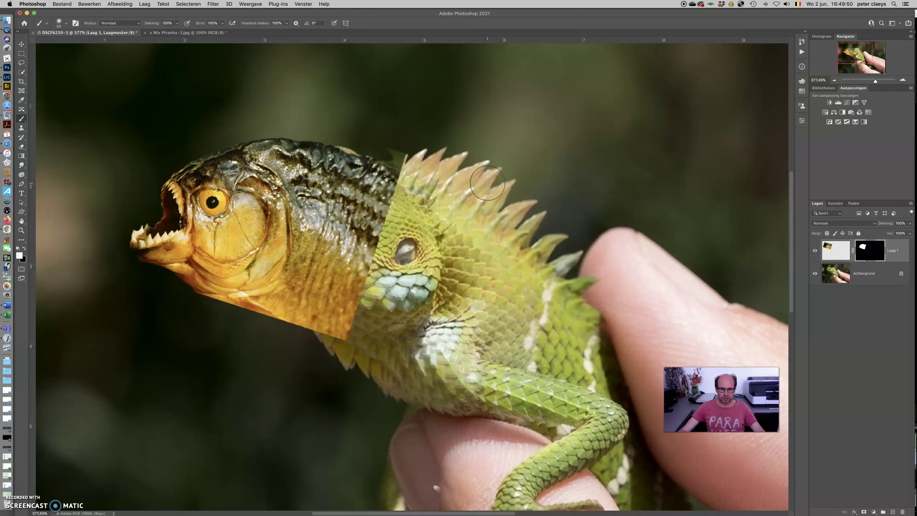
{"action": "left_click_drag", "start_coordinate": [482, 180], "coordinate": [469, 180]}
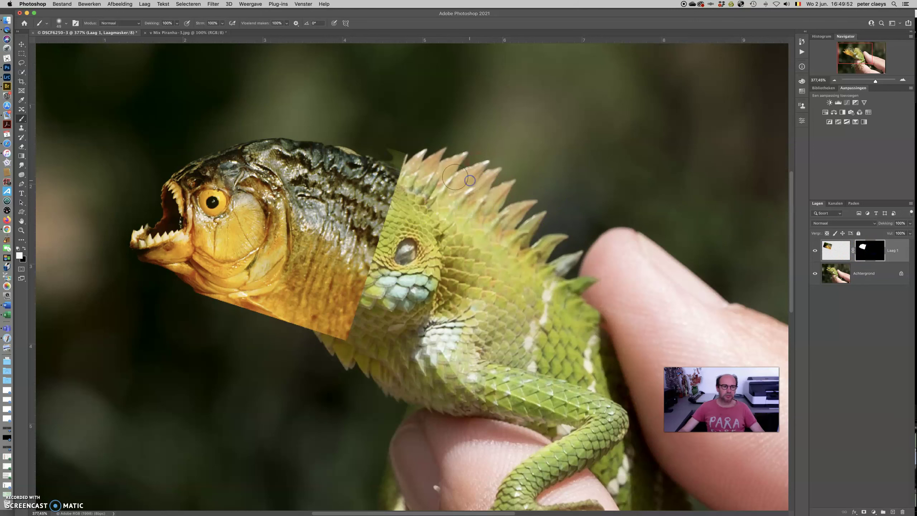
{"action": "left_click_drag", "start_coordinate": [400, 163], "coordinate": [412, 162]}
Paint black on the mask to reveal the lizard's spines and fade the neck seam with a 123 px brush at 55% opacity
{"action": "key", "text": "x"}
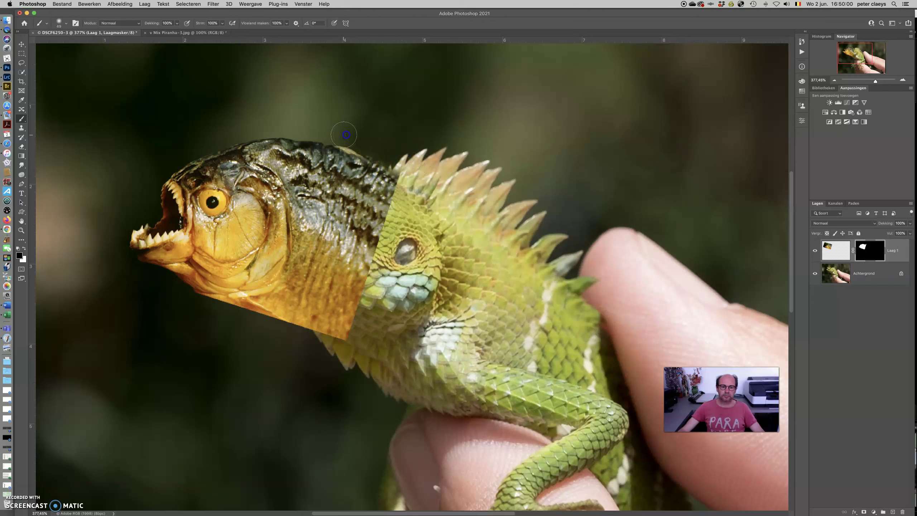
{"action": "left_click_drag", "start_coordinate": [397, 159], "coordinate": [405, 188]}
{"action": "left_click_drag", "start_coordinate": [392, 244], "coordinate": [453, 225]}
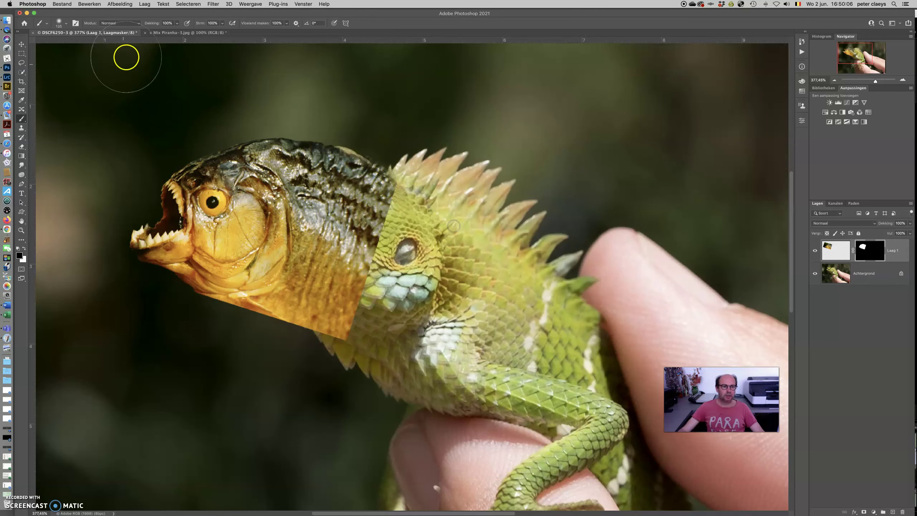
{"action": "left_click_drag", "start_coordinate": [141, 26], "coordinate": [139, 26]}
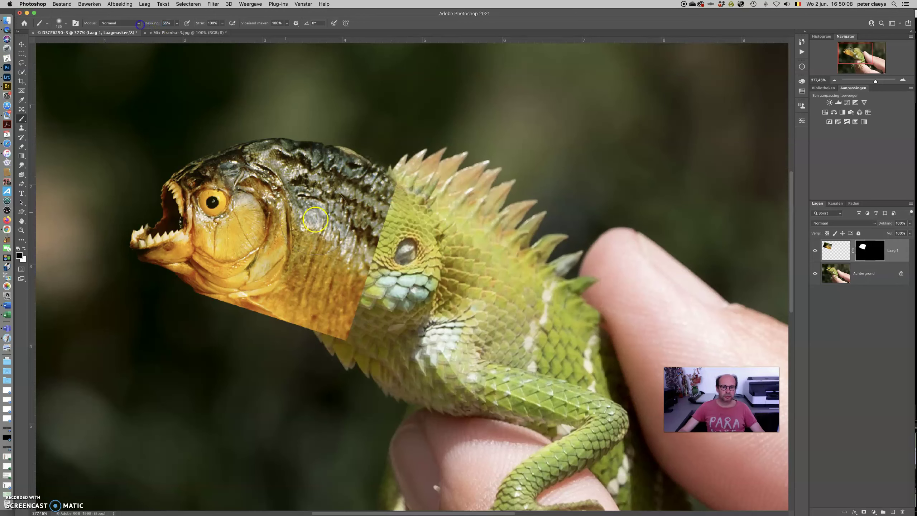
{"action": "mouse_move", "coordinate": [365, 231]}
{"action": "left_mouse_down"}
{"action": "mouse_move", "coordinate": [398, 218]}
{"action": "mouse_move", "coordinate": [358, 235]}
{"action": "mouse_move", "coordinate": [408, 205]}
{"action": "mouse_move", "coordinate": [376, 311]}
{"action": "mouse_move", "coordinate": [379, 259]}
{"action": "left_mouse_up"}
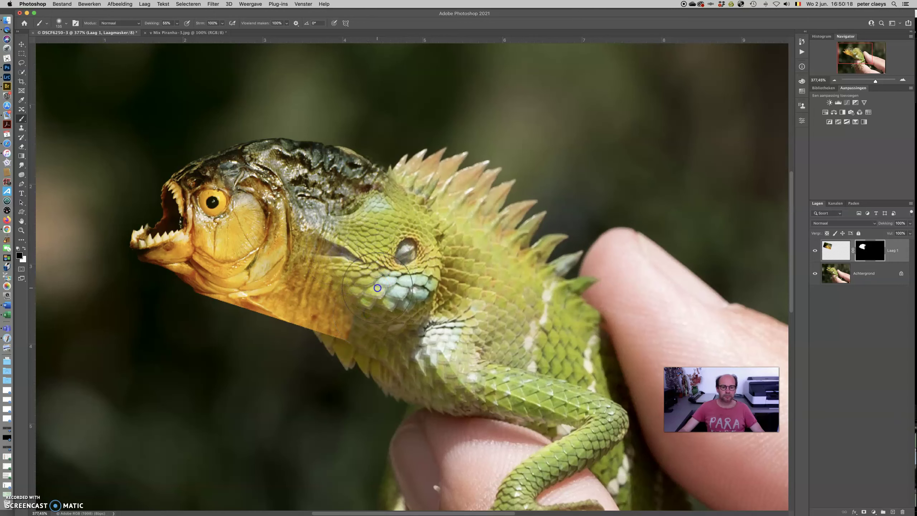
{"action": "left_click_drag", "start_coordinate": [301, 210], "coordinate": [312, 199]}
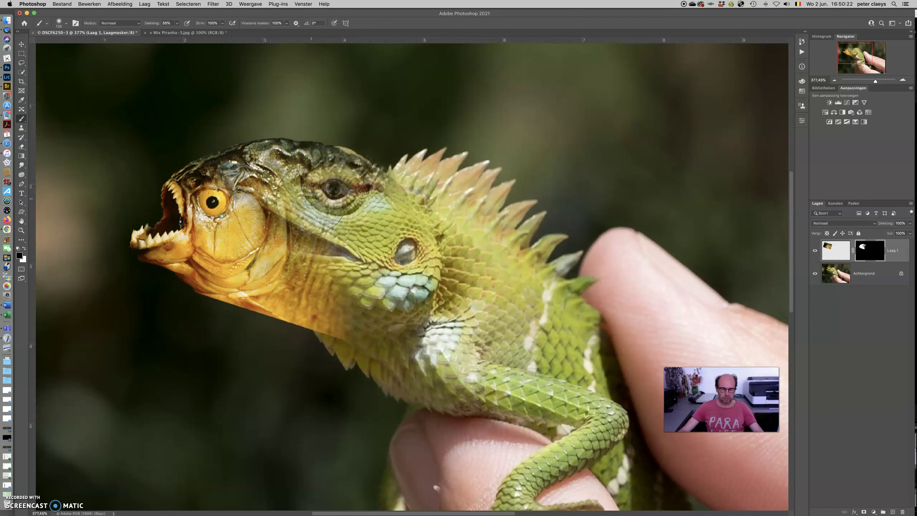
{"action": "key", "text": "super+z"}
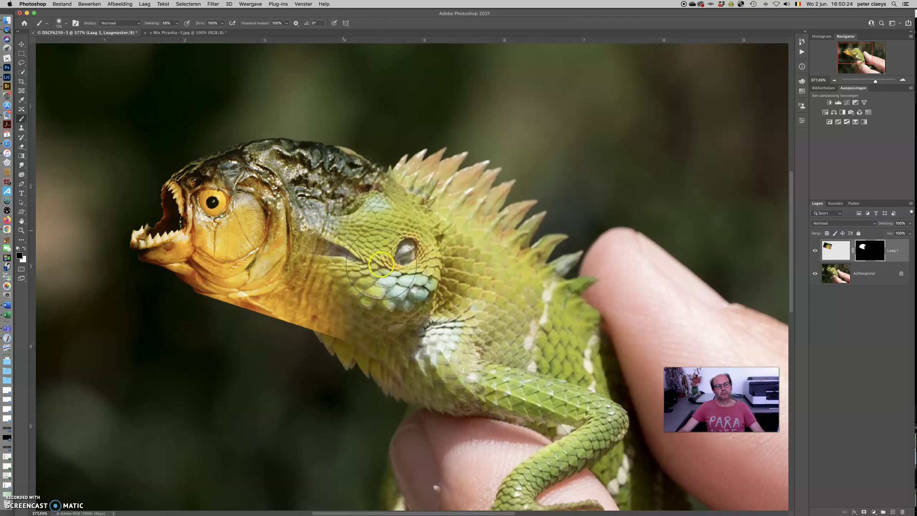
Paint white to restore the upper head texture and blend the piranha cheek into the lizard neck
{"action": "key", "text": "x"}
{"action": "mouse_move", "coordinate": [332, 203]}
{"action": "left_mouse_down"}
{"action": "mouse_move", "coordinate": [337, 196]}
{"action": "mouse_move", "coordinate": [320, 202]}
{"action": "left_mouse_up"}
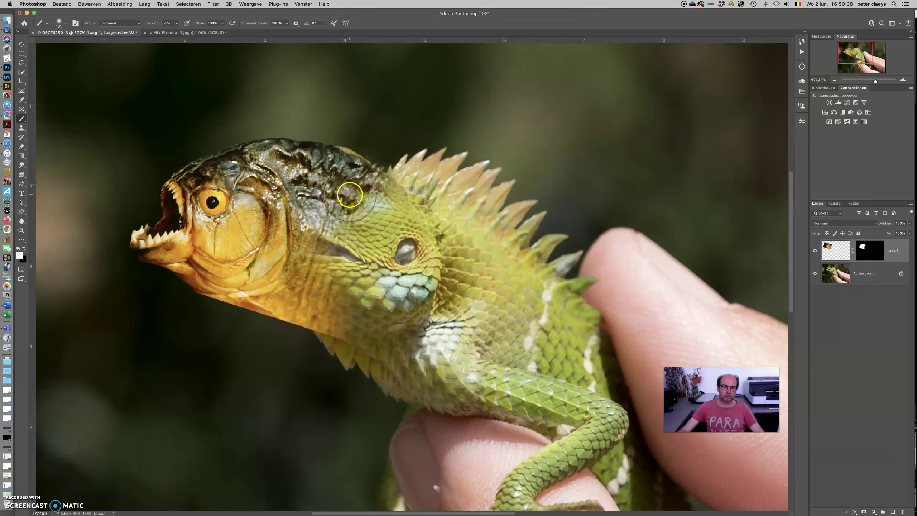
{"action": "left_click_drag", "start_coordinate": [303, 261], "coordinate": [282, 253]}
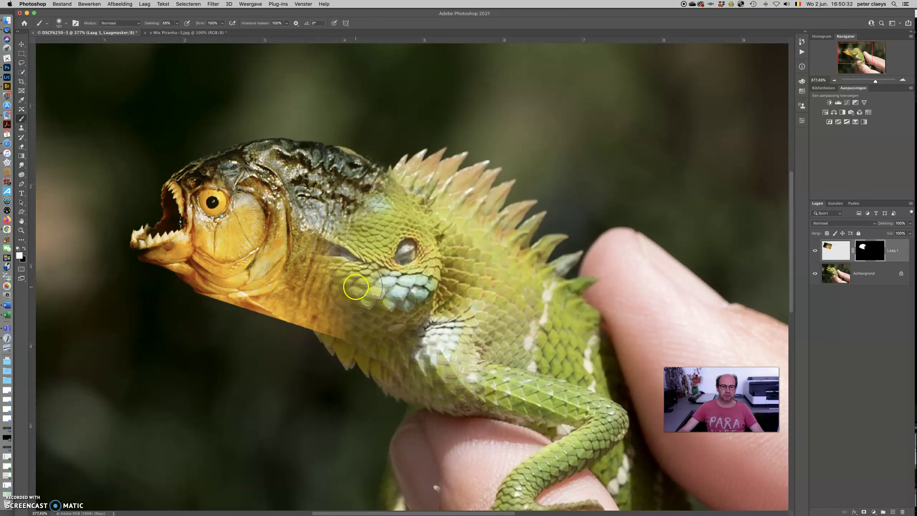
{"action": "left_click_drag", "start_coordinate": [349, 271], "coordinate": [346, 297]}
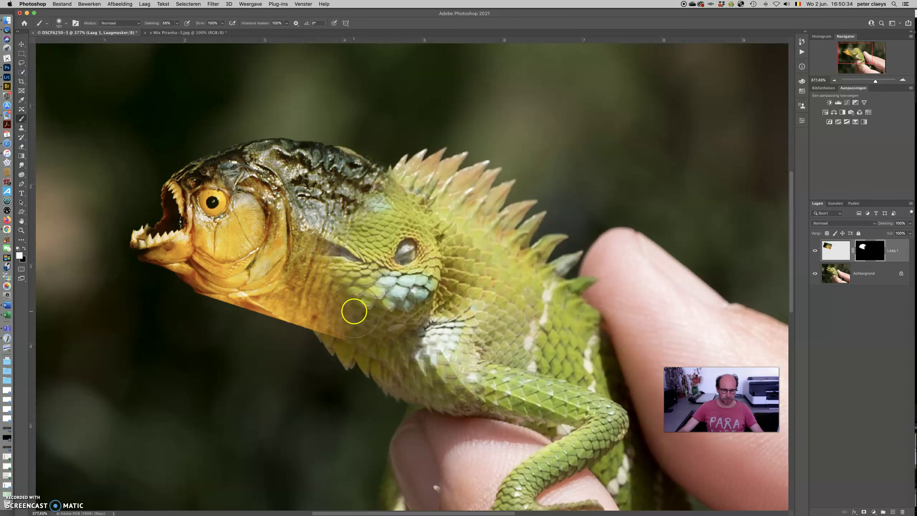
Hide the orange piranha skin below the chin with a 65 px black brush at 100% opacity
{"action": "key", "text": "x"}
{"action": "left_click_drag", "start_coordinate": [348, 336], "coordinate": [211, 207]}
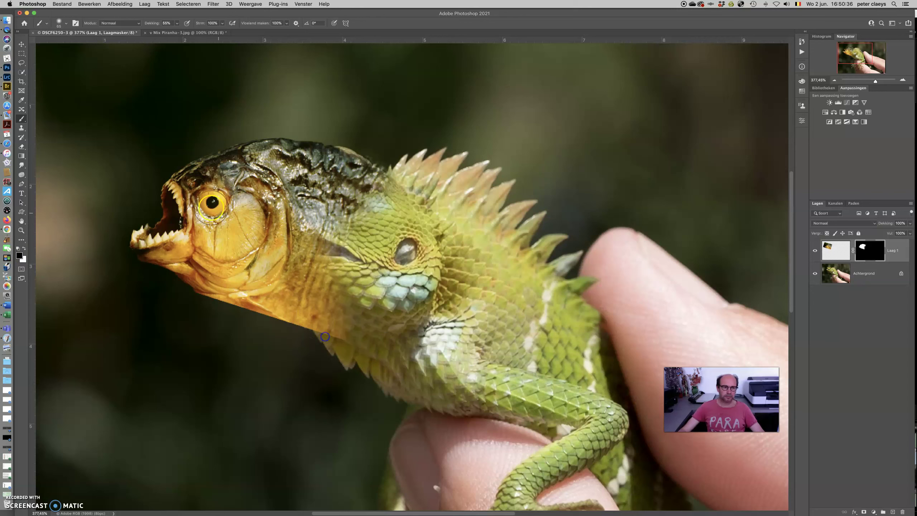
{"action": "left_click_drag", "start_coordinate": [153, 23], "coordinate": [184, 23]}
{"action": "mouse_move", "coordinate": [327, 316]}
{"action": "left_mouse_down"}
{"action": "mouse_move", "coordinate": [306, 334]}
{"action": "mouse_move", "coordinate": [272, 322]}
{"action": "left_mouse_up"}
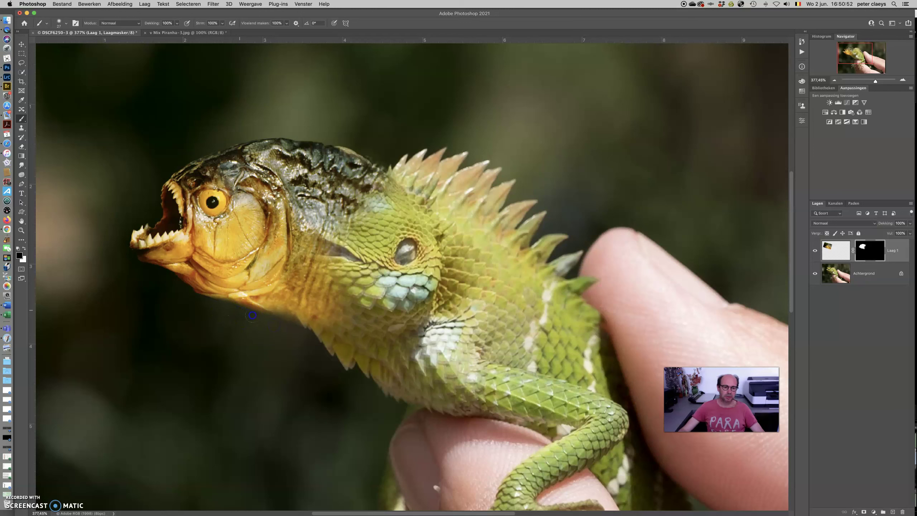
Clean up the mask along the piranha's chin edge with a 21 px brush
{"action": "left_click_drag", "start_coordinate": [269, 323], "coordinate": [264, 321]}
{"action": "left_click", "coordinate": [253, 316]}
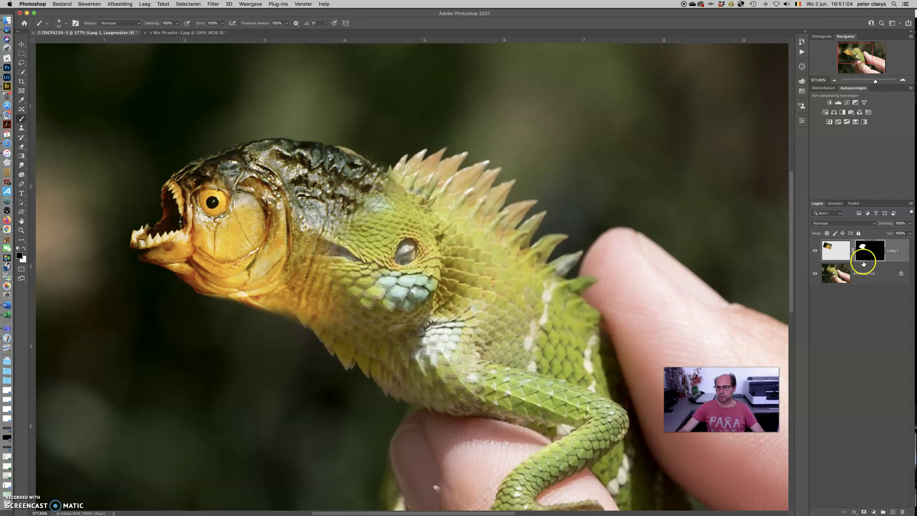
{"action": "left_click", "coordinate": [836, 248]}
{"action": "left_click", "coordinate": [874, 250]}
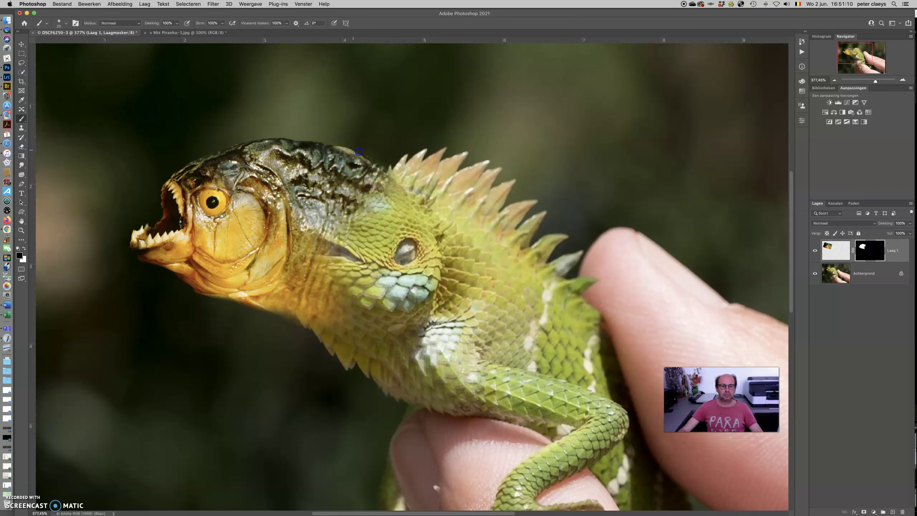
Paint white on the mask to restore the piranha along the top of its head
{"action": "key", "text": "x"}
{"action": "left_click_drag", "start_coordinate": [352, 148], "coordinate": [340, 145]}
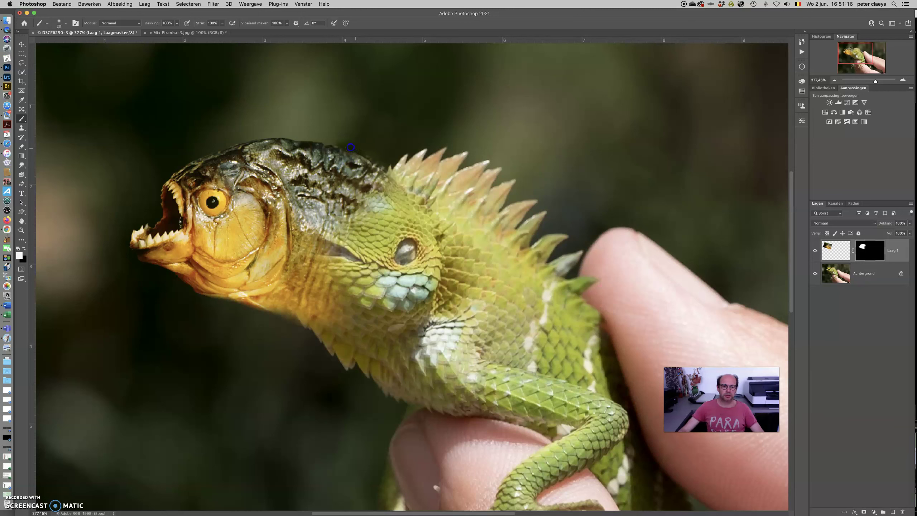
{"action": "left_click", "coordinate": [345, 126]}
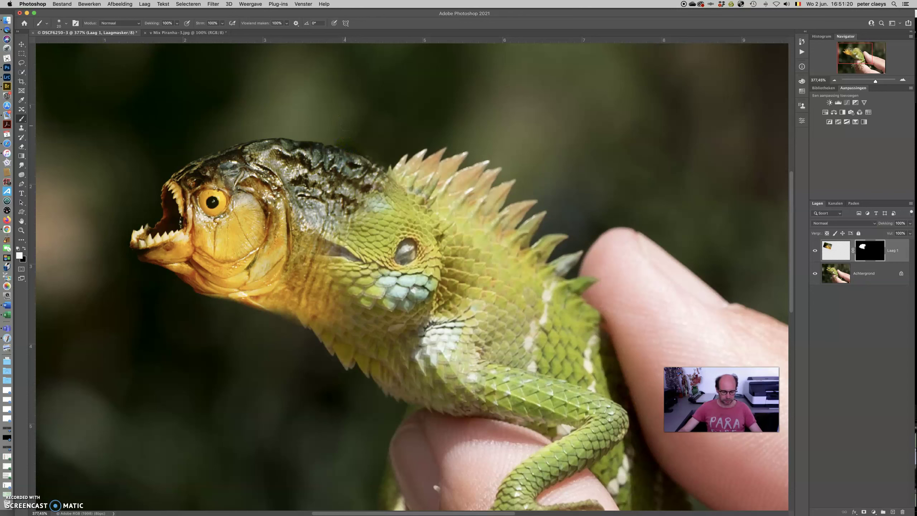
Softly blend the mask above the piranha head with a 50 px brush at 37% opacity
{"action": "key", "text": "bracketright"}
{"action": "key", "text": "bracketright"}
{"action": "key", "text": "bracketright"}
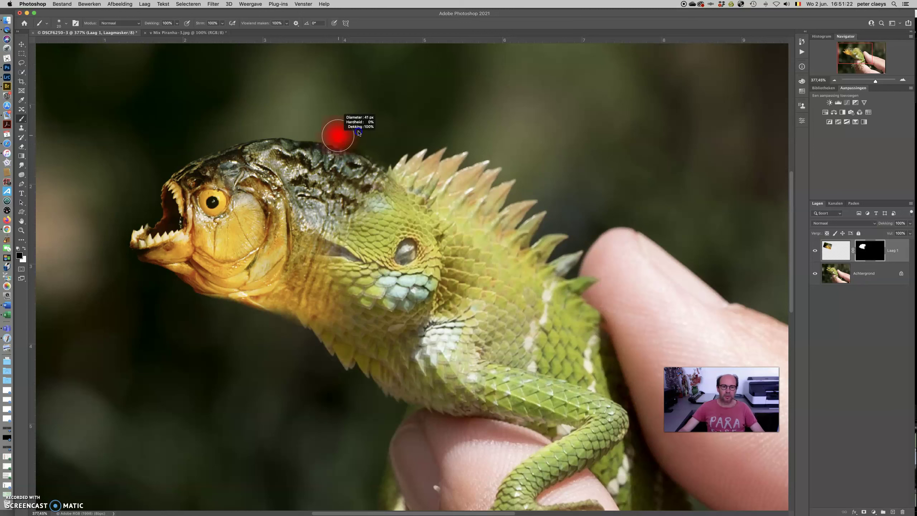
{"action": "left_click", "coordinate": [164, 34]}
{"action": "left_click_drag", "start_coordinate": [153, 23], "coordinate": [131, 24]}
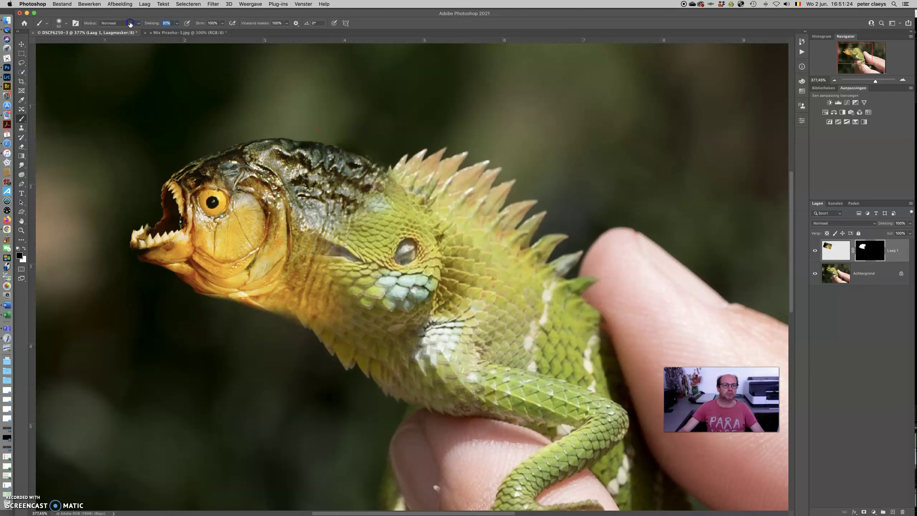
{"action": "left_click", "coordinate": [339, 134]}
{"action": "left_click_drag", "start_coordinate": [357, 134], "coordinate": [359, 136]}
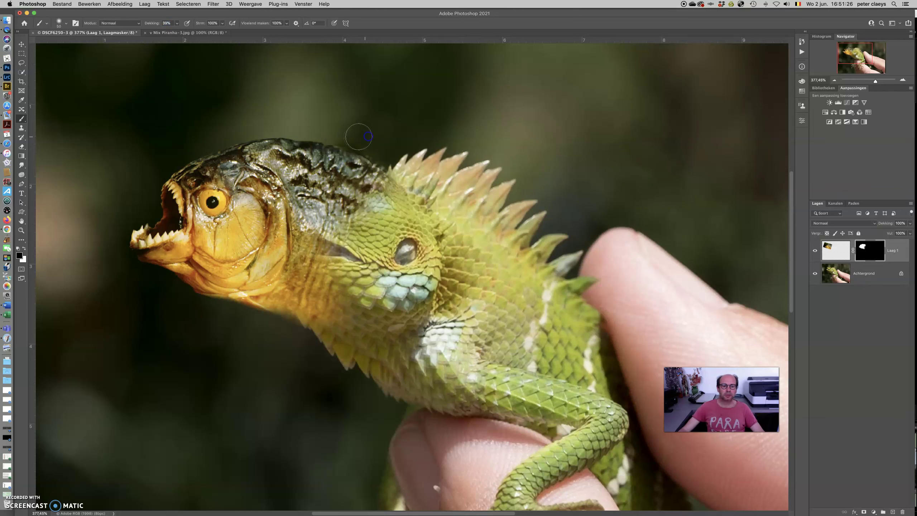
{"action": "left_click", "coordinate": [341, 129]}
{"action": "left_click", "coordinate": [412, 128]}
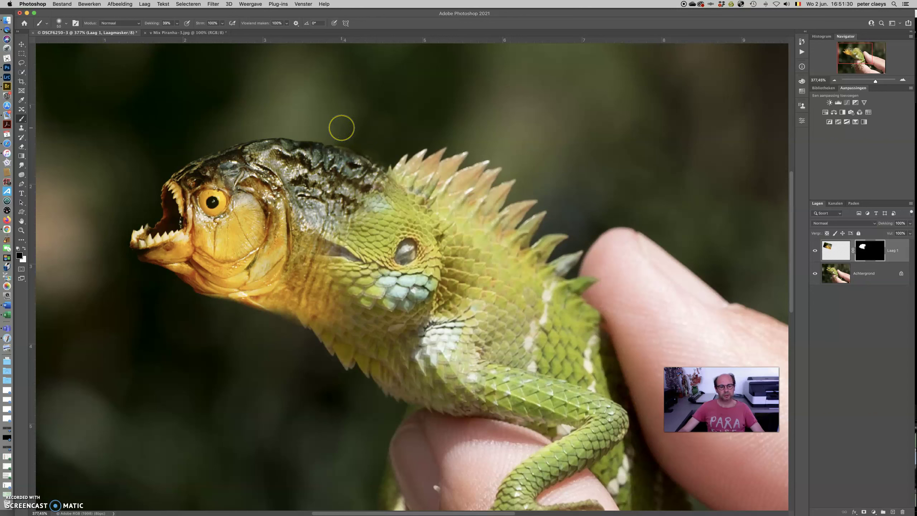
Blend the dark streak by the lizard's eye and the jaw, then repaint the throat edge at 100% opacity
{"action": "mouse_move", "coordinate": [329, 257]}
{"action": "left_mouse_down"}
{"action": "mouse_move", "coordinate": [338, 252]}
{"action": "mouse_move", "coordinate": [316, 246]}
{"action": "left_mouse_up"}
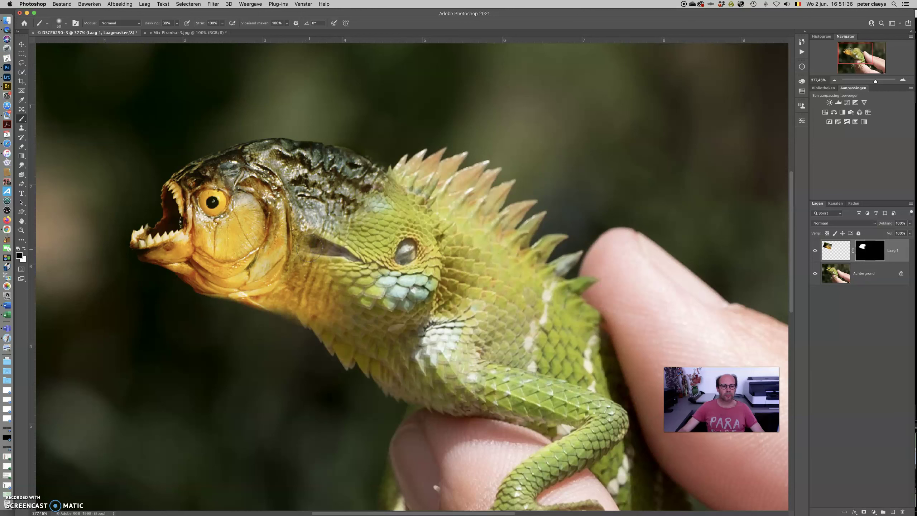
{"action": "mouse_move", "coordinate": [300, 323]}
{"action": "left_mouse_down"}
{"action": "mouse_move", "coordinate": [275, 319]}
{"action": "mouse_move", "coordinate": [319, 346]}
{"action": "mouse_move", "coordinate": [296, 328]}
{"action": "mouse_move", "coordinate": [304, 324]}
{"action": "left_mouse_up"}
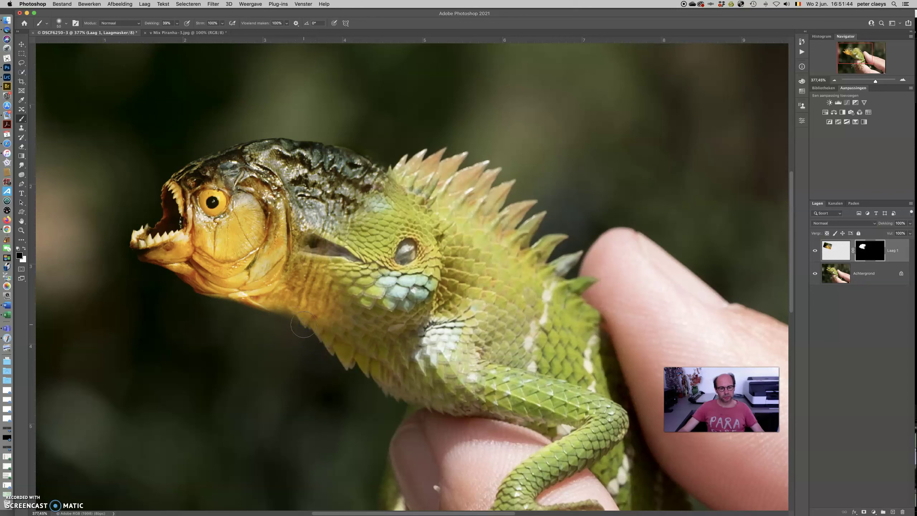
{"action": "left_click_drag", "start_coordinate": [148, 24], "coordinate": [242, 33]}
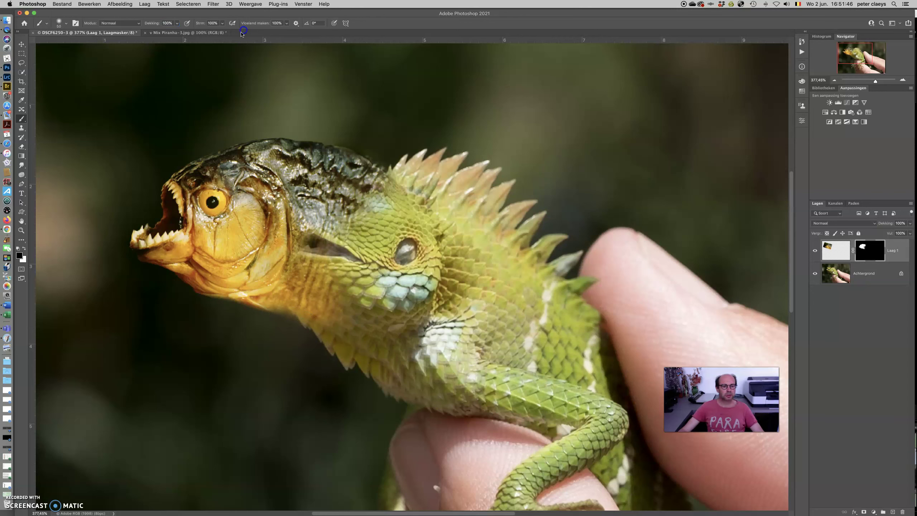
{"action": "mouse_move", "coordinate": [303, 338]}
{"action": "left_mouse_down"}
{"action": "mouse_move", "coordinate": [294, 319]}
{"action": "mouse_move", "coordinate": [300, 323]}
{"action": "left_mouse_up"}
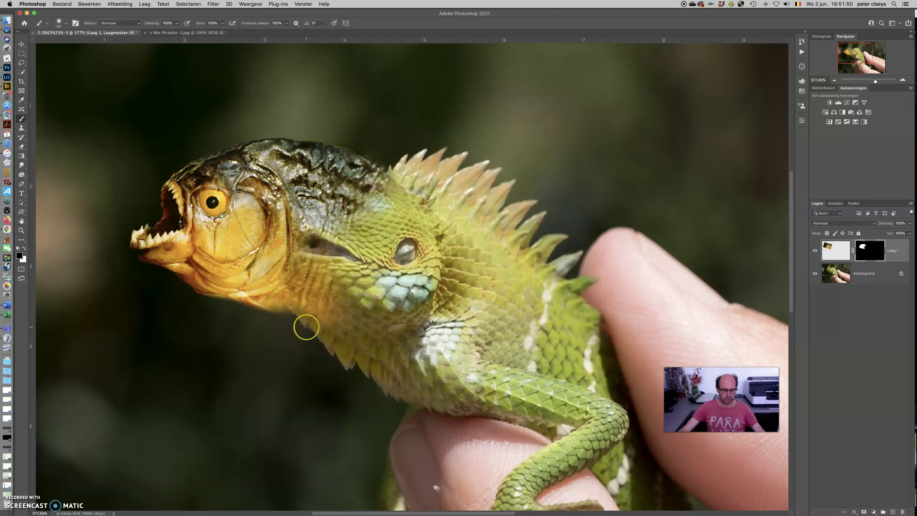
{"action": "mouse_move", "coordinate": [306, 327]}
{"action": "left_mouse_down"}
{"action": "mouse_move", "coordinate": [338, 360]}
{"action": "mouse_move", "coordinate": [330, 348]}
{"action": "left_mouse_up"}
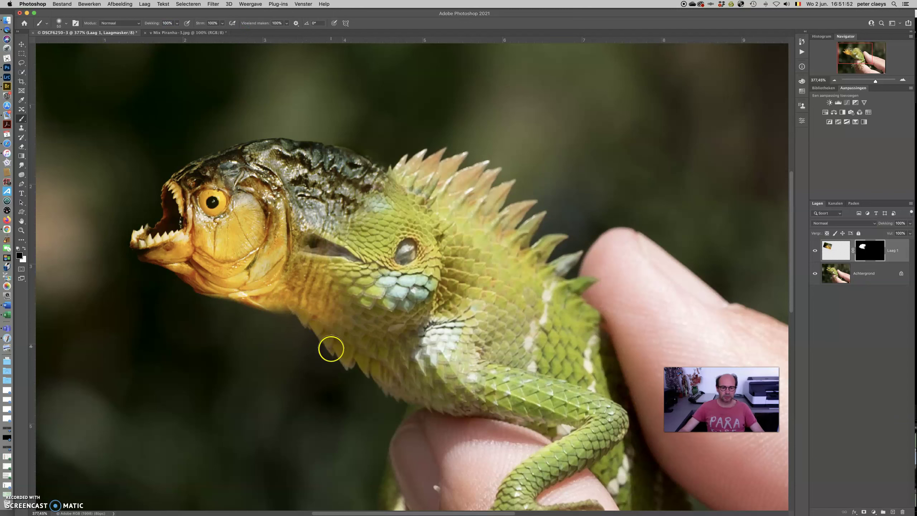
Reveal lizard texture at the head boundary and dorsal spikes, then target the layer's image instead of its mask
{"action": "left_click", "coordinate": [366, 191]}
{"action": "left_click_drag", "start_coordinate": [366, 191], "coordinate": [379, 165]}
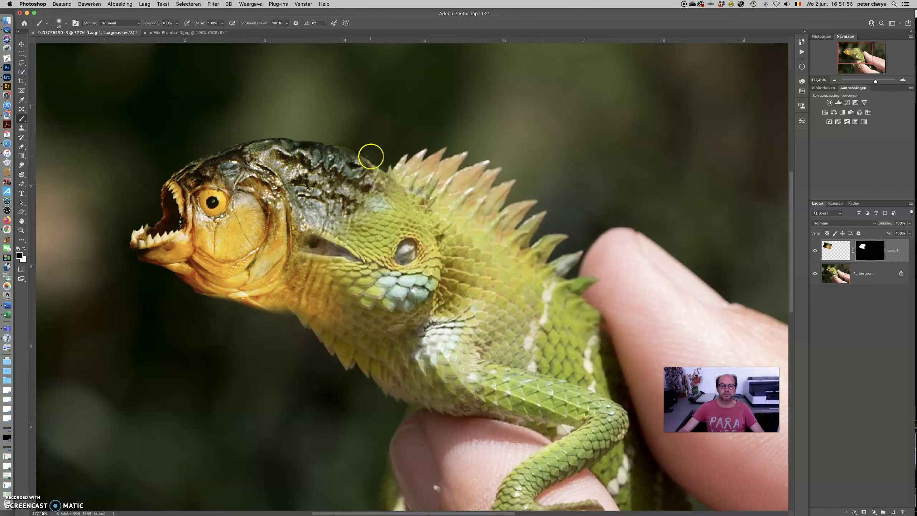
{"action": "left_click", "coordinate": [453, 164]}
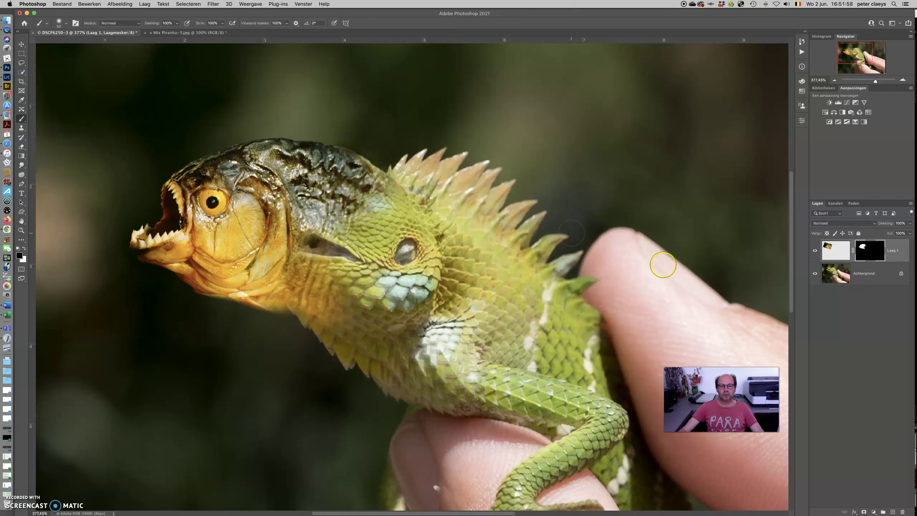
{"action": "left_click", "coordinate": [831, 247]}
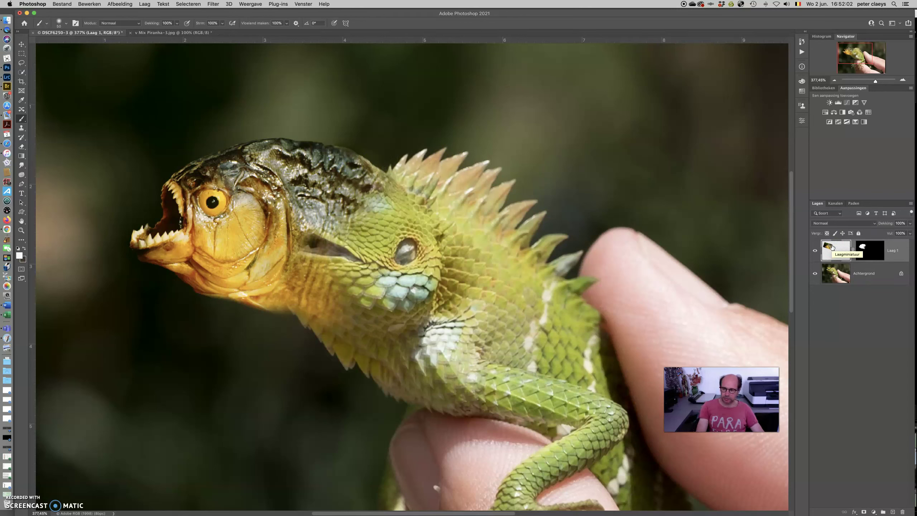
Stamp all visible layers into a new layer and select Content-Aware Move in Extend mode
{"action": "key", "text": "super+alt+shift+e"}
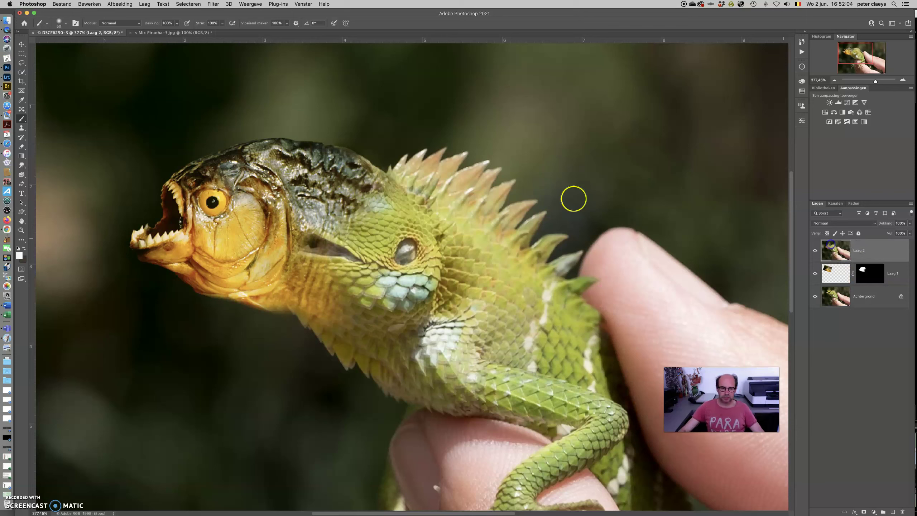
{"action": "left_click_drag", "start_coordinate": [22, 111], "coordinate": [47, 130]}
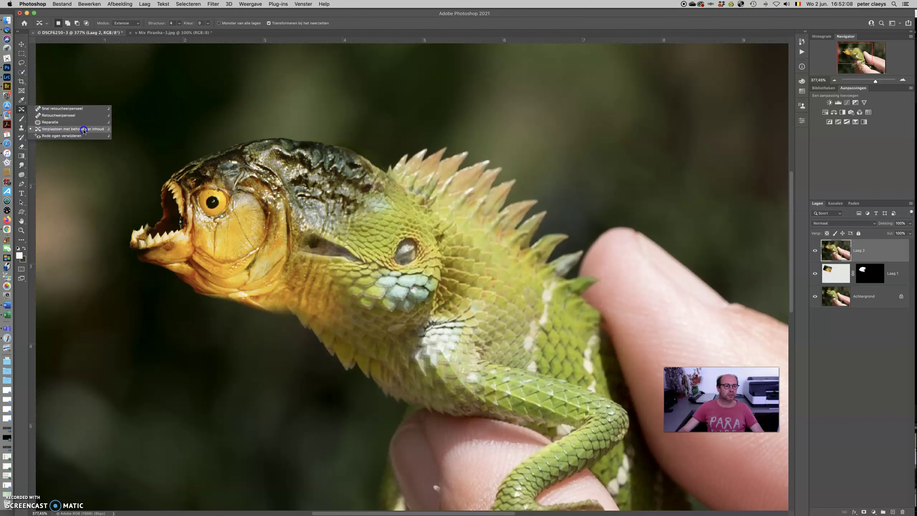
{"action": "left_click", "coordinate": [84, 131]}
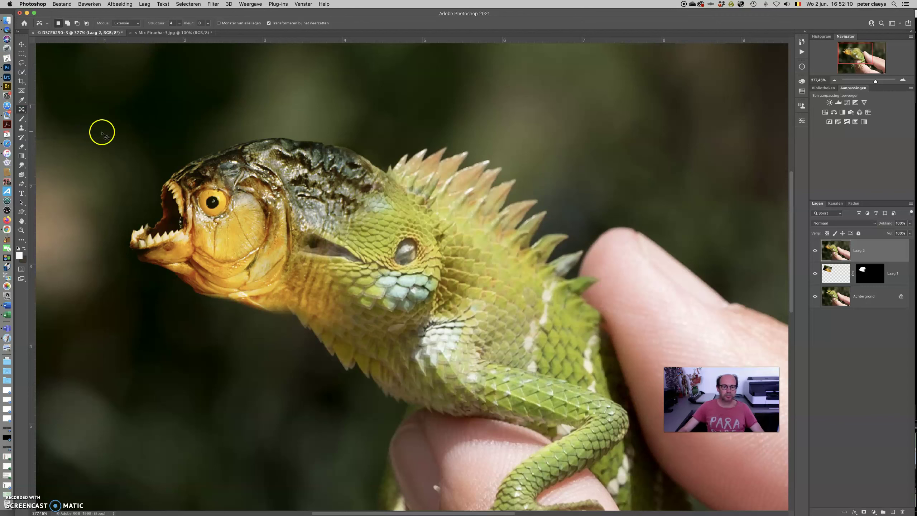
{"action": "left_click", "coordinate": [104, 24]}
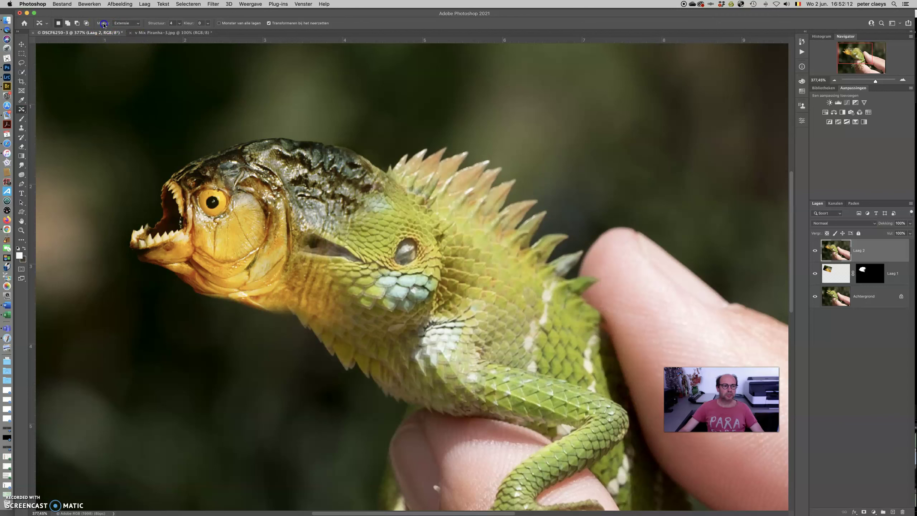
{"action": "left_click", "coordinate": [124, 24]}
{"action": "left_click", "coordinate": [124, 23]}
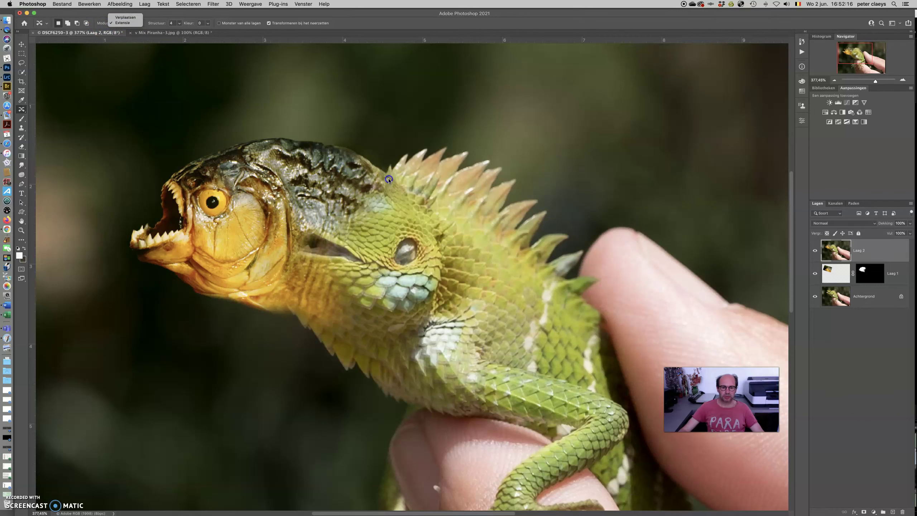
Copy the front dorsal spikes up-left onto the piranha head's back, scale them up, then deselect
{"action": "left_click_drag", "start_coordinate": [389, 182], "coordinate": [408, 176]}
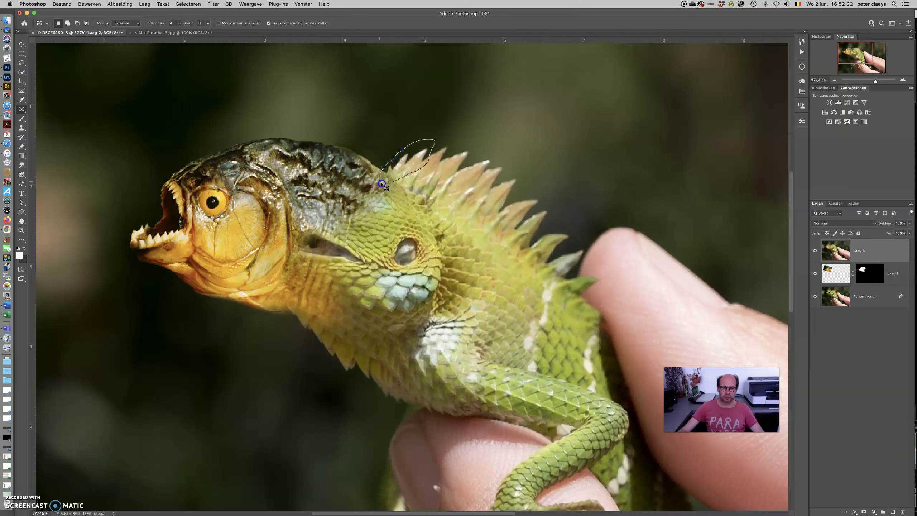
{"action": "mouse_move", "coordinate": [399, 180]}
{"action": "left_mouse_down"}
{"action": "mouse_move", "coordinate": [391, 181]}
{"action": "mouse_move", "coordinate": [378, 148]}
{"action": "left_mouse_up"}
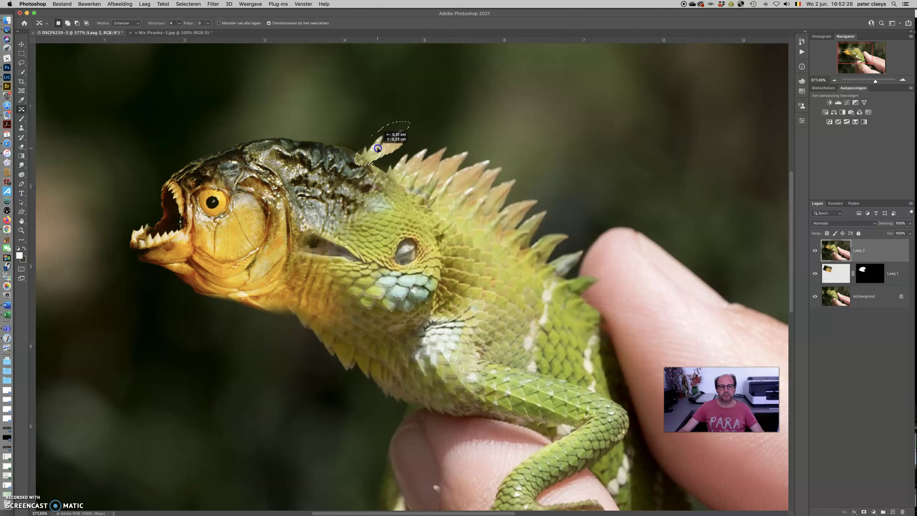
{"action": "left_click_drag", "start_coordinate": [378, 148], "coordinate": [405, 125]}
{"action": "mouse_move", "coordinate": [405, 164]}
{"action": "left_mouse_down"}
{"action": "mouse_move", "coordinate": [414, 173]}
{"action": "mouse_move", "coordinate": [377, 159]}
{"action": "left_mouse_up"}
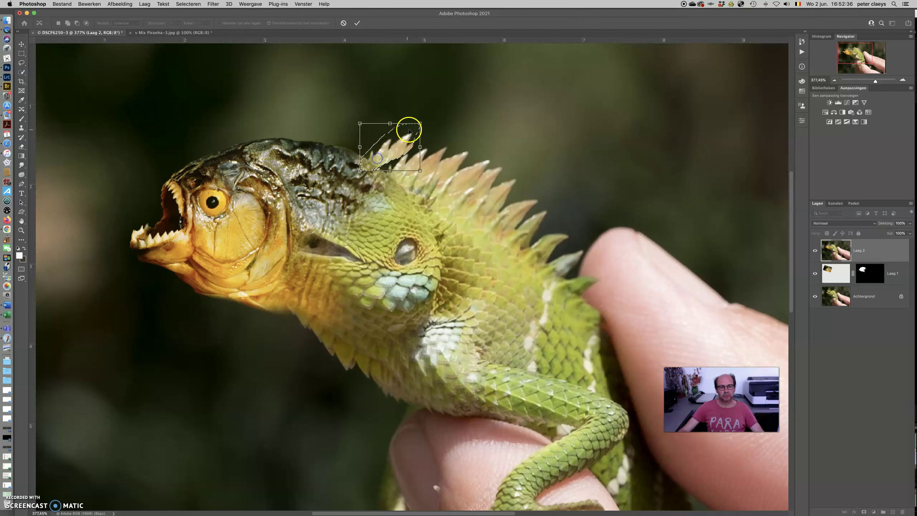
{"action": "left_click_drag", "start_coordinate": [419, 123], "coordinate": [405, 134]}
{"action": "left_click_drag", "start_coordinate": [405, 170], "coordinate": [413, 177]}
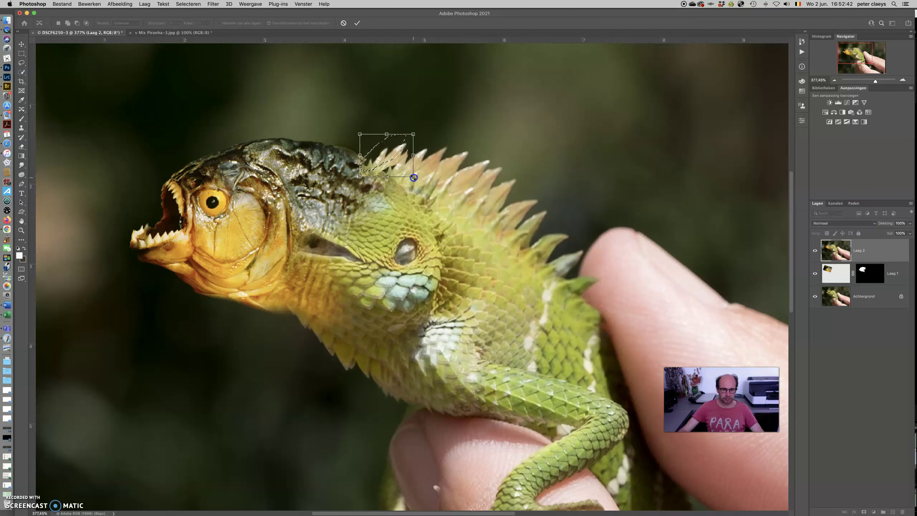
{"action": "left_click_drag", "start_coordinate": [379, 161], "coordinate": [385, 156]}
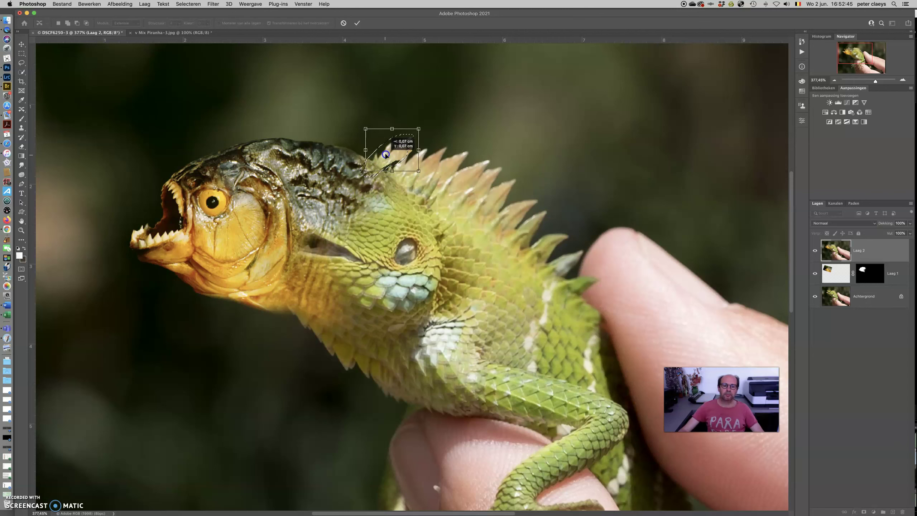
{"action": "left_click_drag", "start_coordinate": [385, 155], "coordinate": [385, 157]}
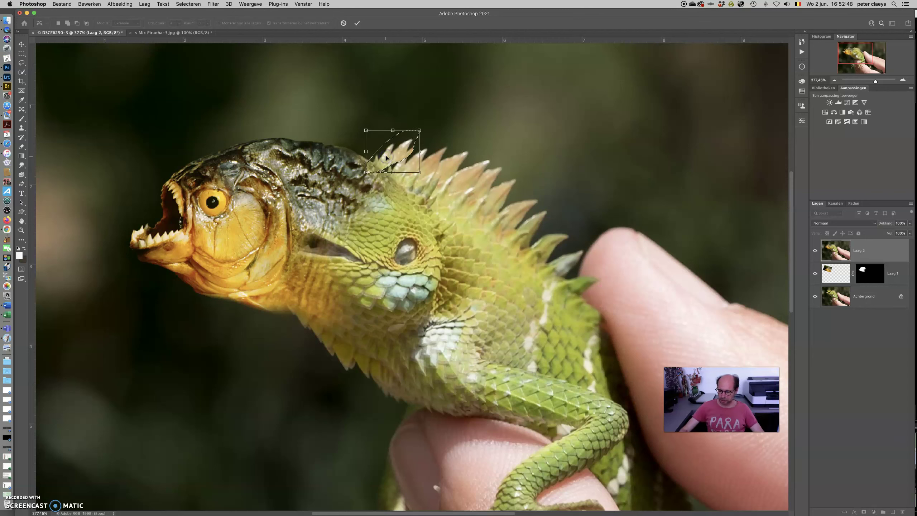
{"action": "key", "text": "Return"}
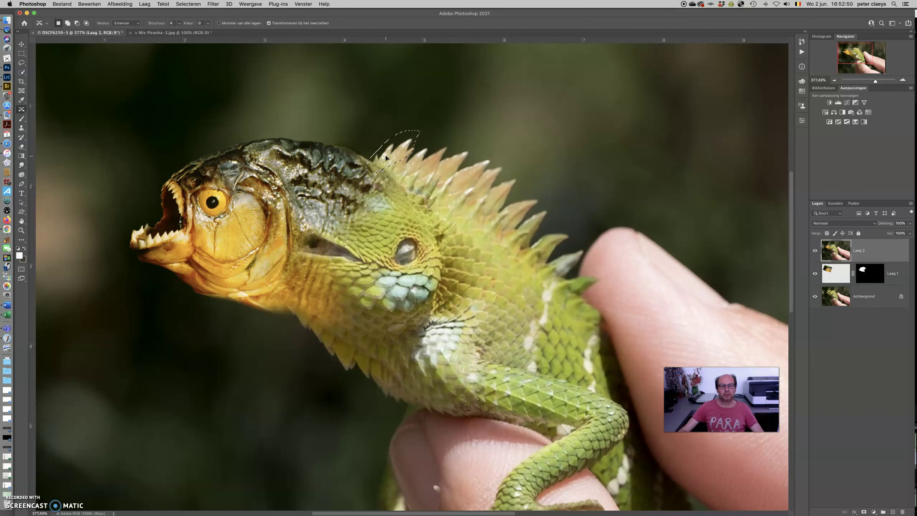
{"action": "left_click", "coordinate": [416, 176]}
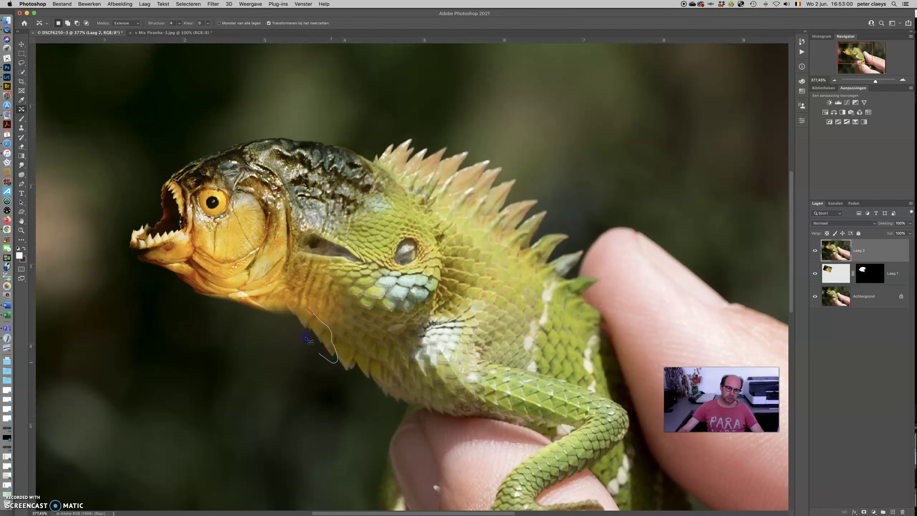
Lasso the lizard's throat edge, rotate it about -23.6°, and move it under the jaw
{"action": "mouse_move", "coordinate": [306, 337]}
{"action": "left_mouse_down"}
{"action": "mouse_move", "coordinate": [306, 307]}
{"action": "mouse_move", "coordinate": [279, 323]}
{"action": "left_mouse_up"}
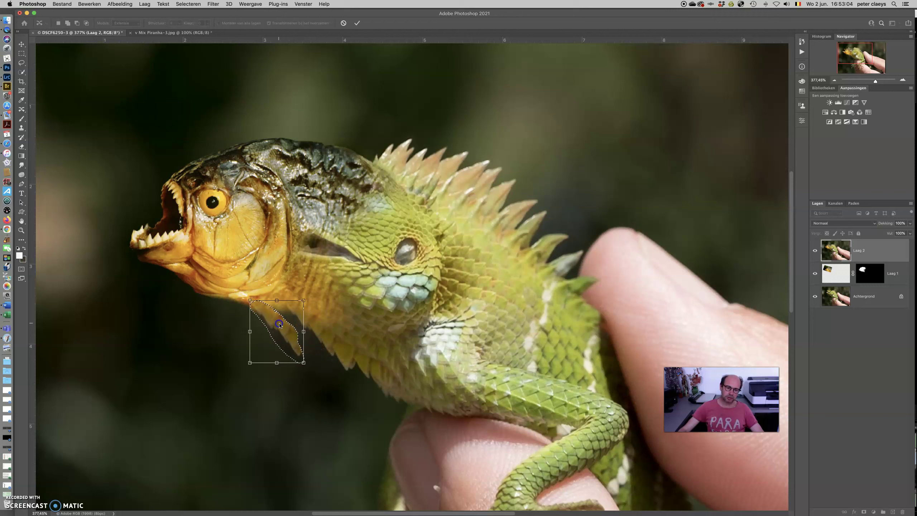
{"action": "left_click_drag", "start_coordinate": [309, 370], "coordinate": [324, 355]}
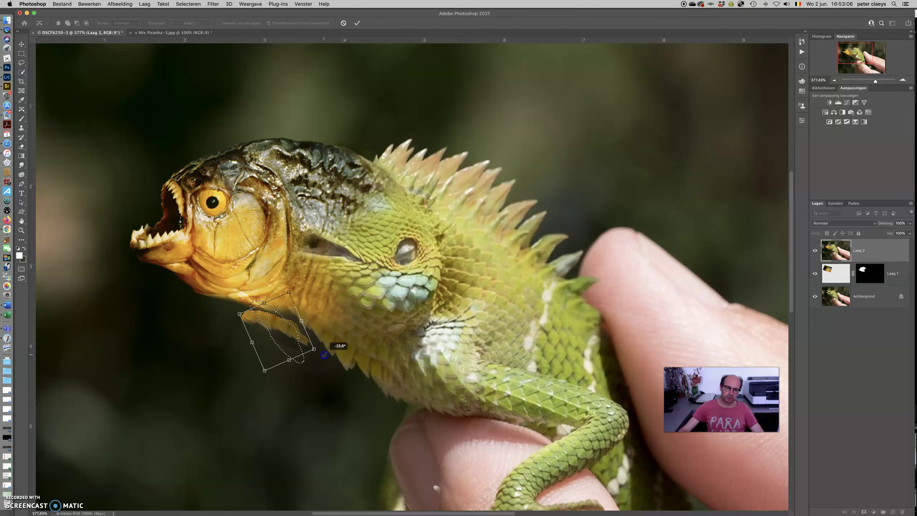
{"action": "mouse_move", "coordinate": [278, 325]}
{"action": "left_mouse_down"}
{"action": "mouse_move", "coordinate": [290, 314]}
{"action": "mouse_move", "coordinate": [327, 332]}
{"action": "left_mouse_up"}
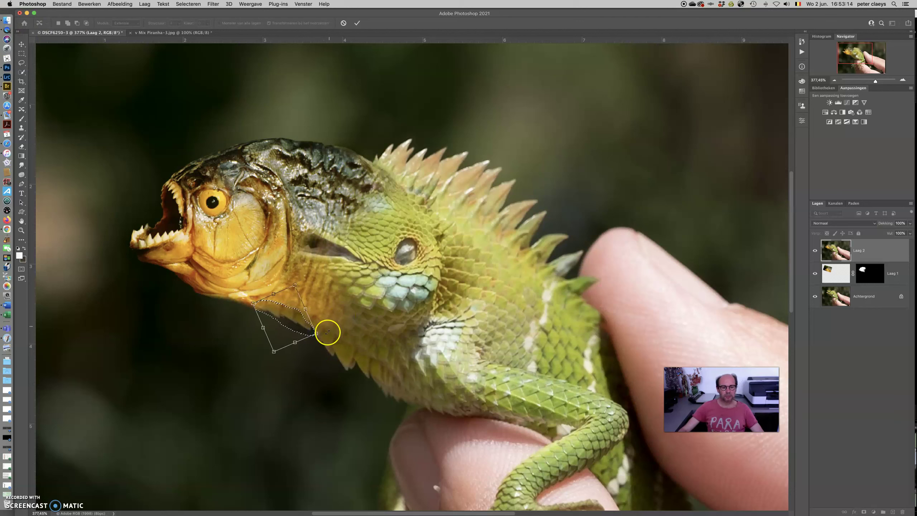
{"action": "left_click_drag", "start_coordinate": [321, 337], "coordinate": [321, 341]}
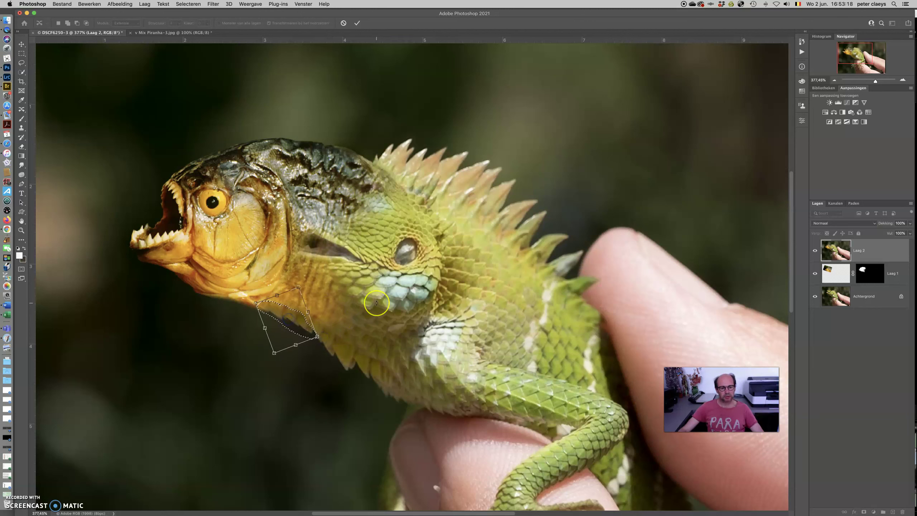
{"action": "key", "text": "Return"}
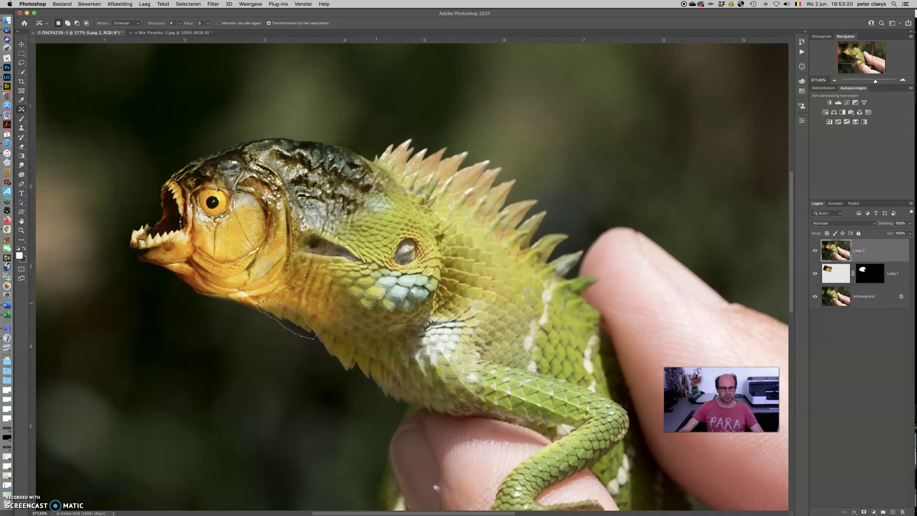
{"action": "key", "text": "super+d"}
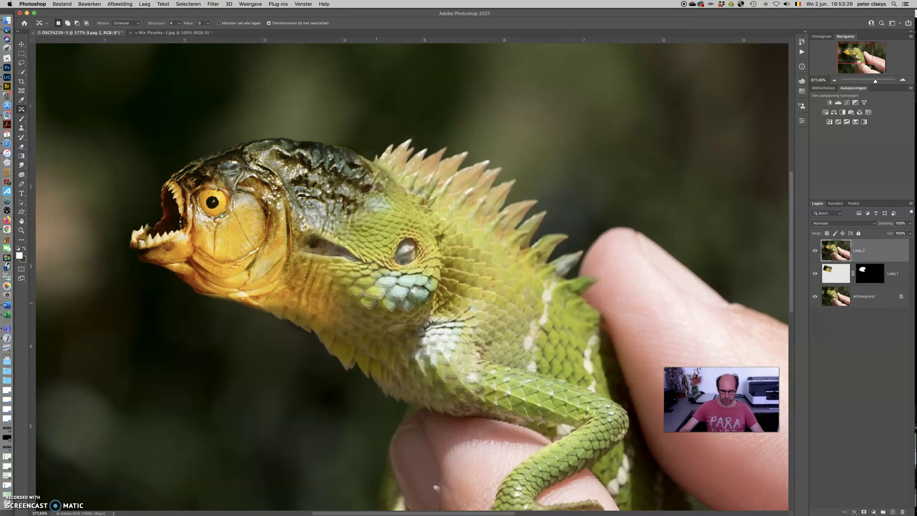
Zoom out to 251% to inspect the full piranha-headed lizard composite
{"action": "key", "text": "super+minus"}
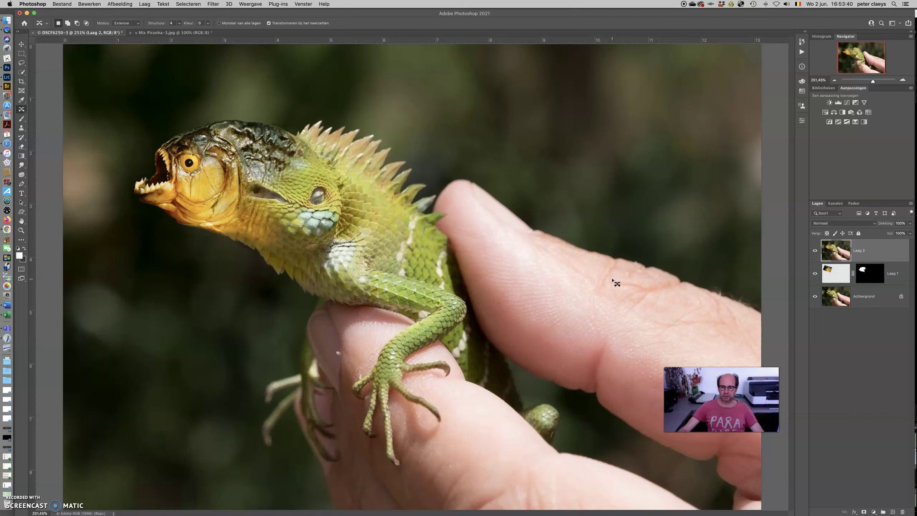
{"action": "left_click", "coordinate": [600, 268]}
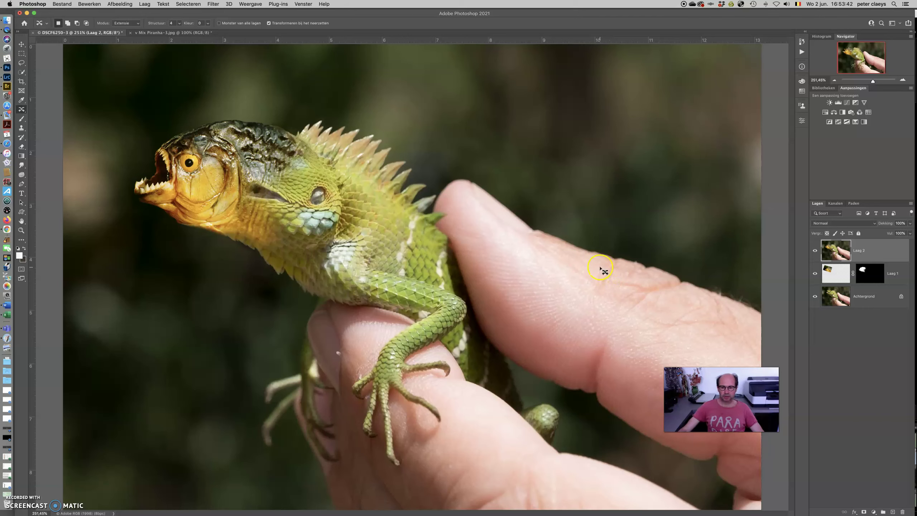